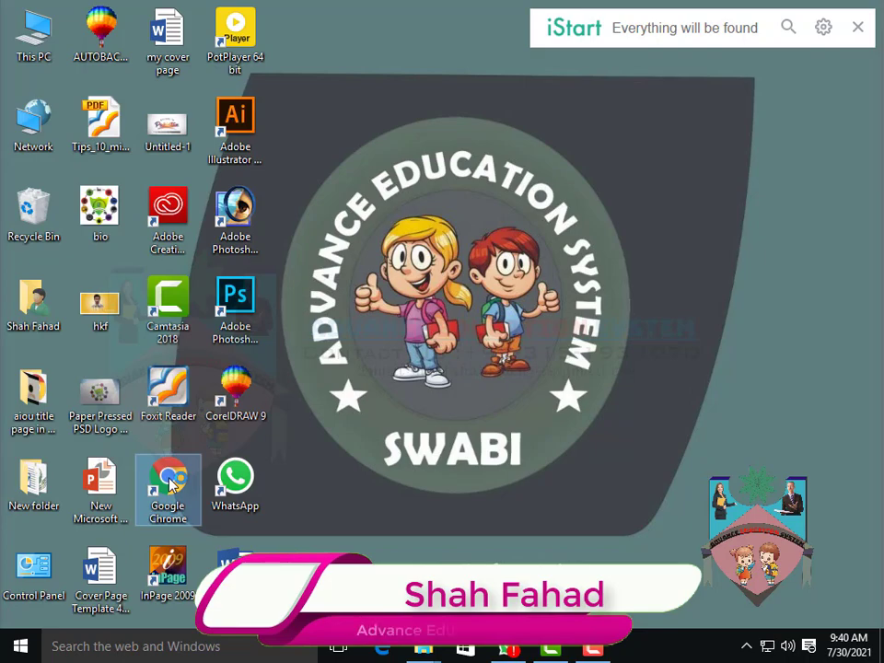
# Open Google Chrome, search Google for "AIOU", and show the image results
pyautogui.doubleClick(171, 485)
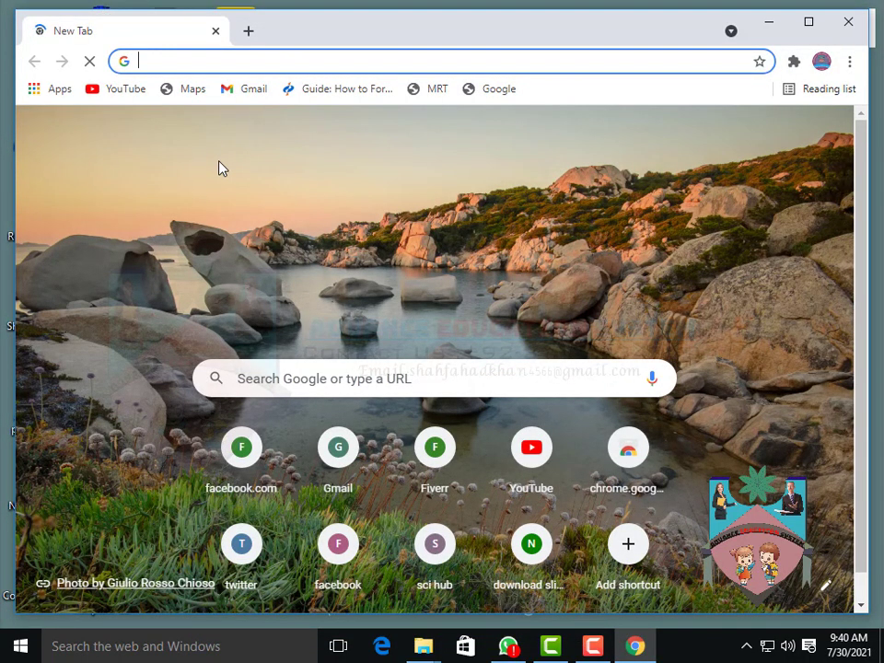
pyautogui.write('AIOU')
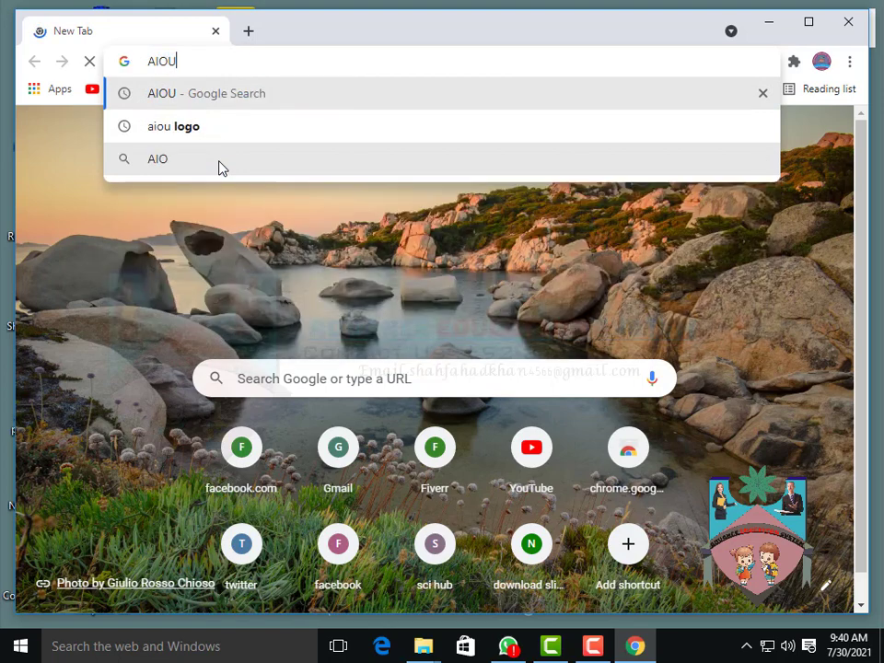
pyautogui.press('Return')
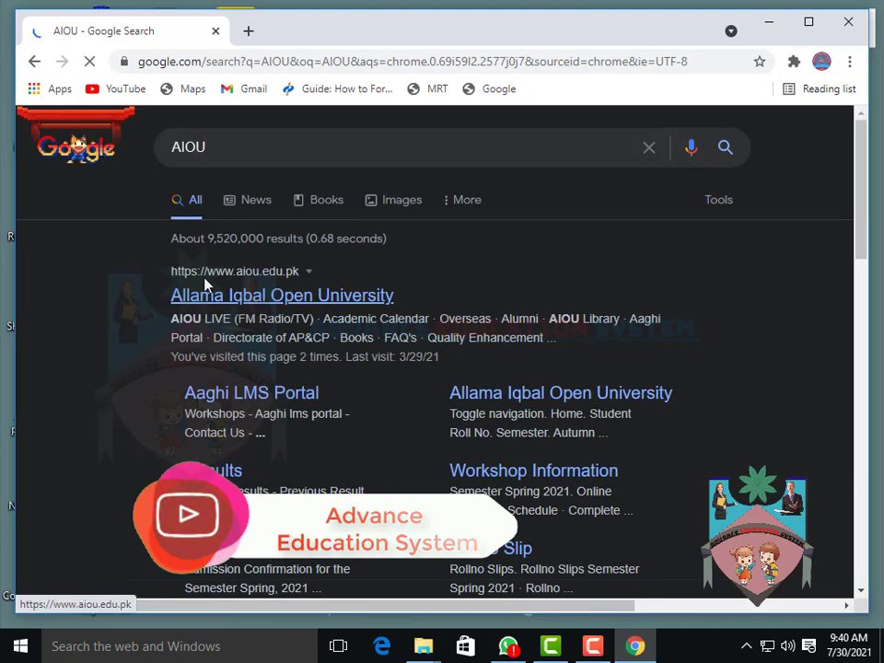
pyautogui.scroll(-2, 305, 385)
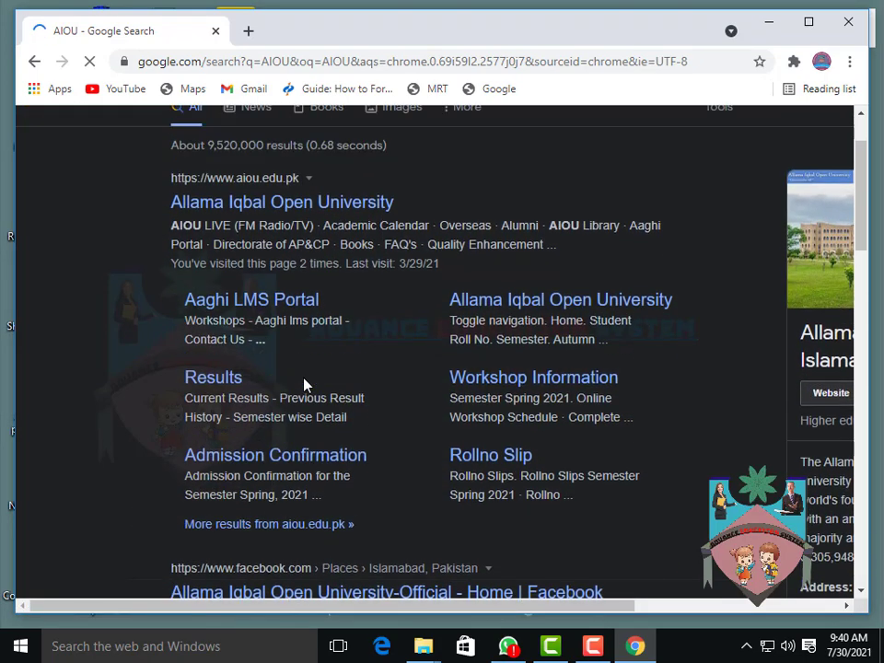
pyautogui.scroll(2, 306, 385)
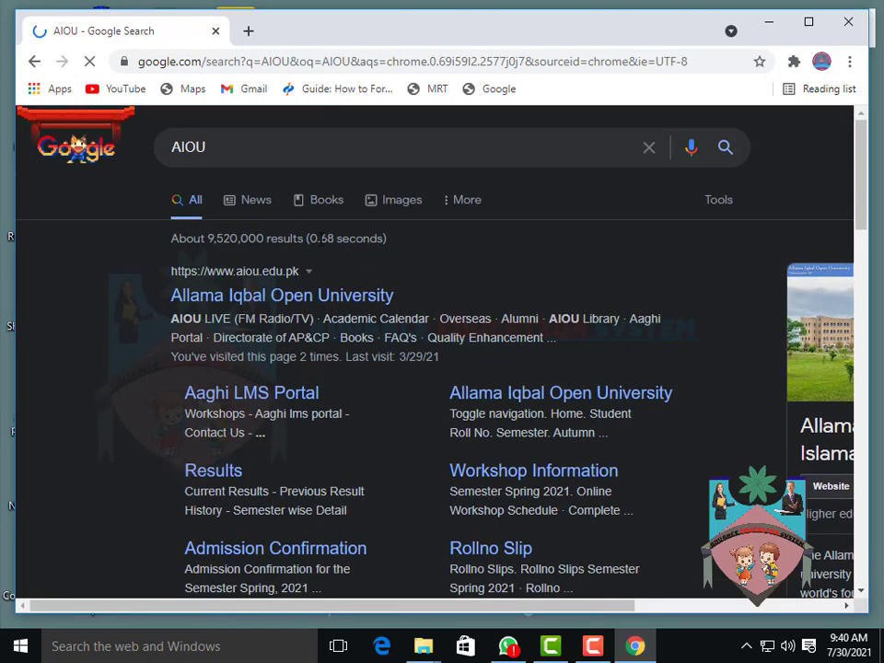
pyautogui.click(399, 204)
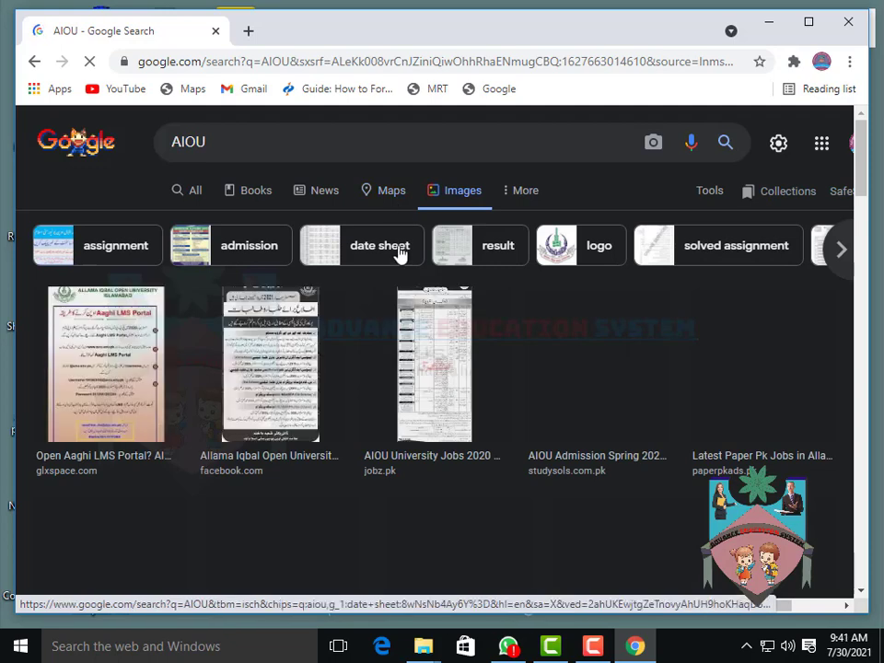
# Find the green Allama Iqbal Open University logo from Wikipedia and save it to the Desktop as a PNG named Allama_Iqbal_Open_University_logo
pyautogui.scroll(-1, 396, 258)
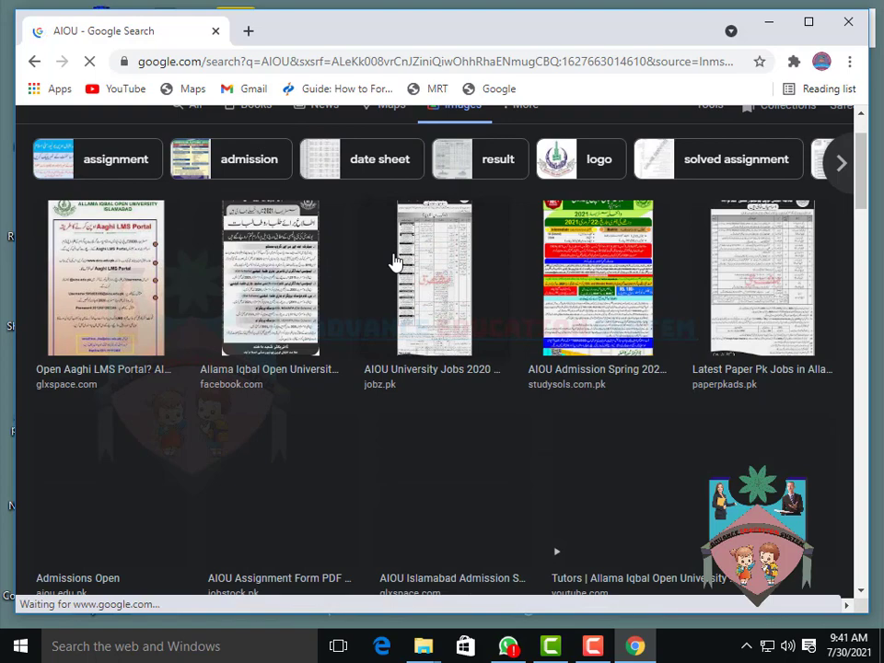
pyautogui.scroll(-1, 397, 262)
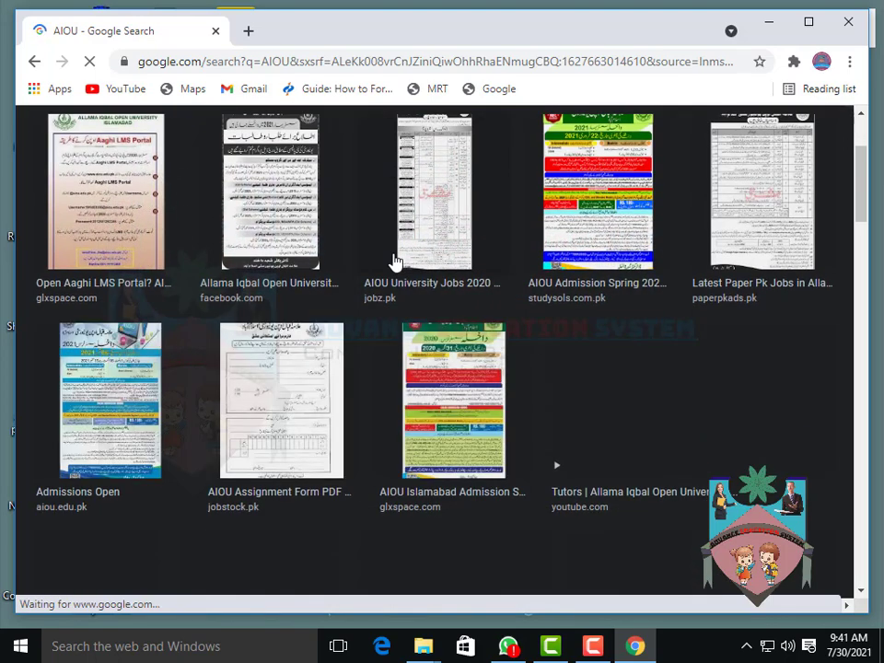
pyautogui.scroll(-2, 416, 259)
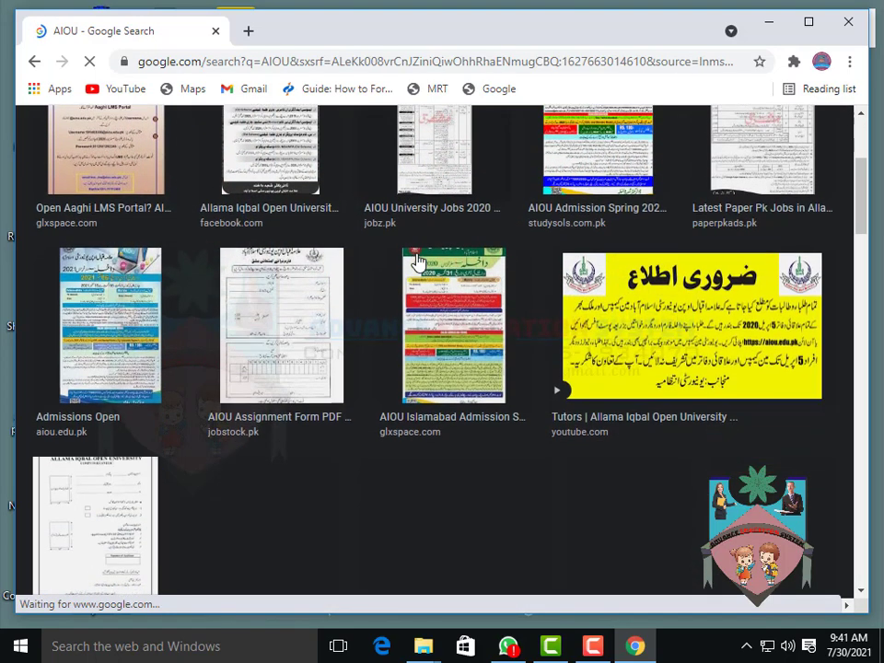
pyautogui.scroll(-1, 416, 259)
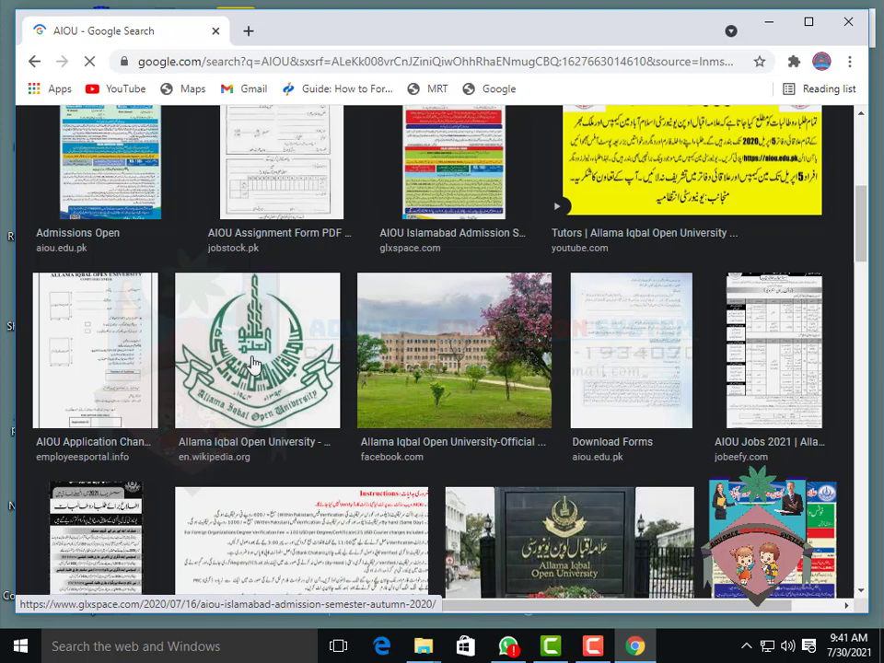
pyautogui.click(253, 361)
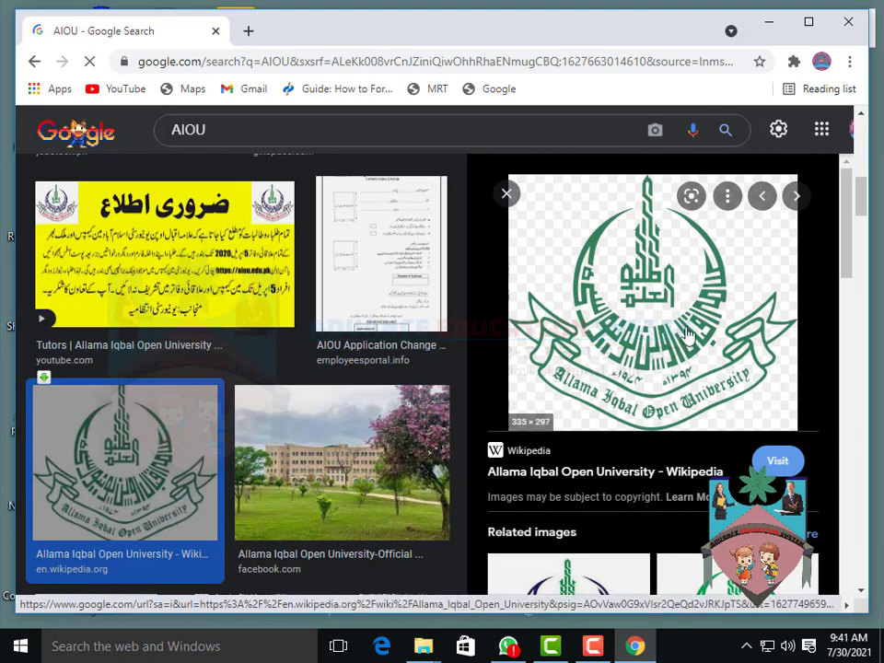
pyautogui.rightClick(623, 322)
pyautogui.click(681, 521)
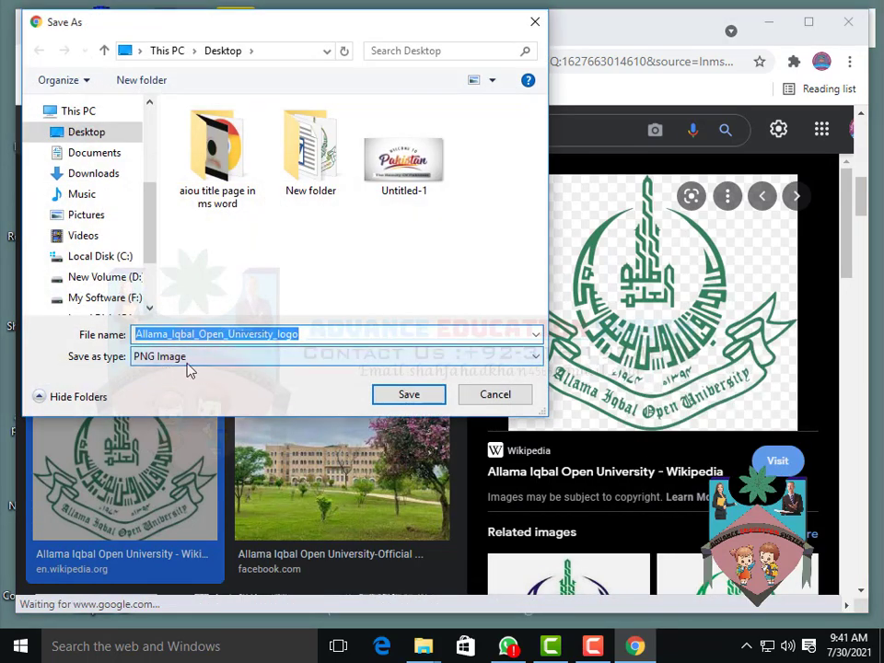
pyautogui.click(411, 396)
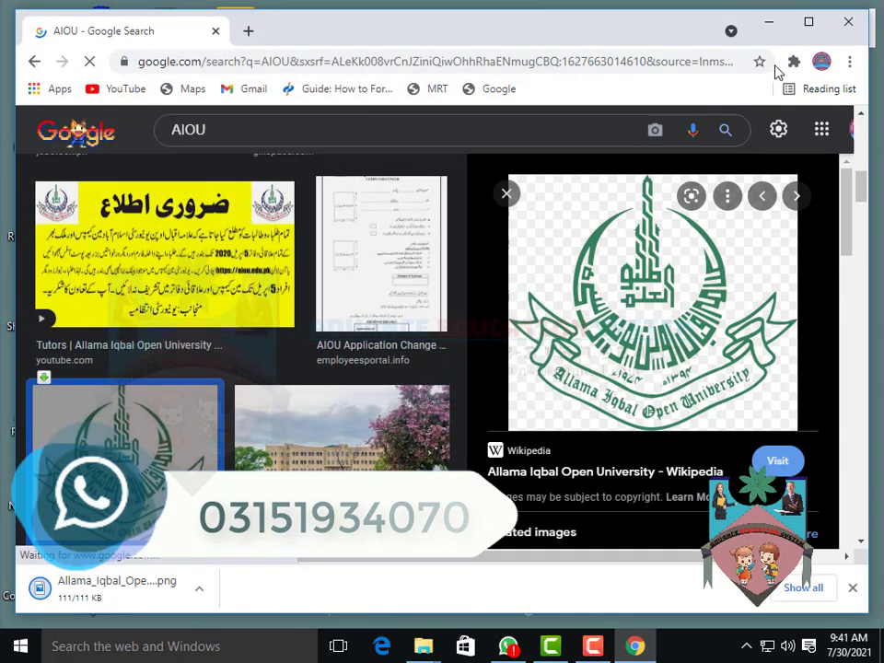
# Return to the desktop, refresh it, and open Word 2016 with a new blank document
pyautogui.click(769, 27)
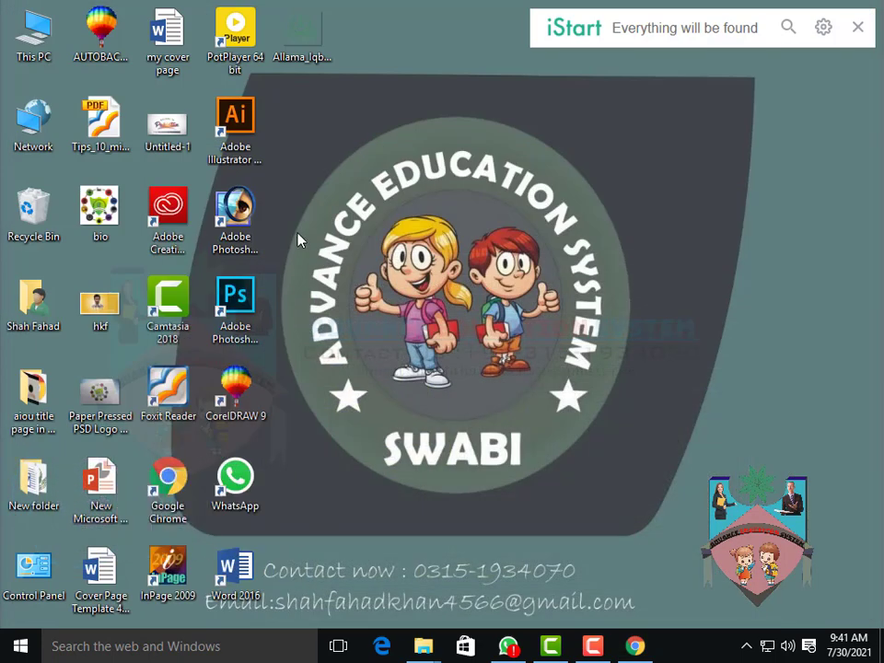
pyautogui.moveTo(299, 32)
pyautogui.mouseDown()
pyautogui.moveTo(382, 99)
pyautogui.moveTo(272, 63)
pyautogui.moveTo(299, 56)
pyautogui.mouseUp()
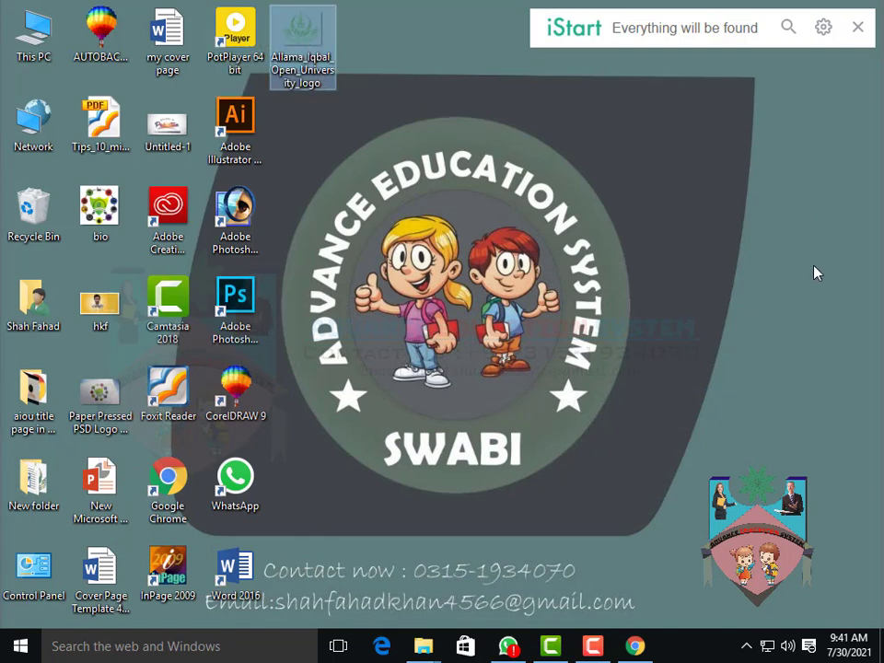
pyautogui.rightClick(797, 214)
pyautogui.click(682, 365)
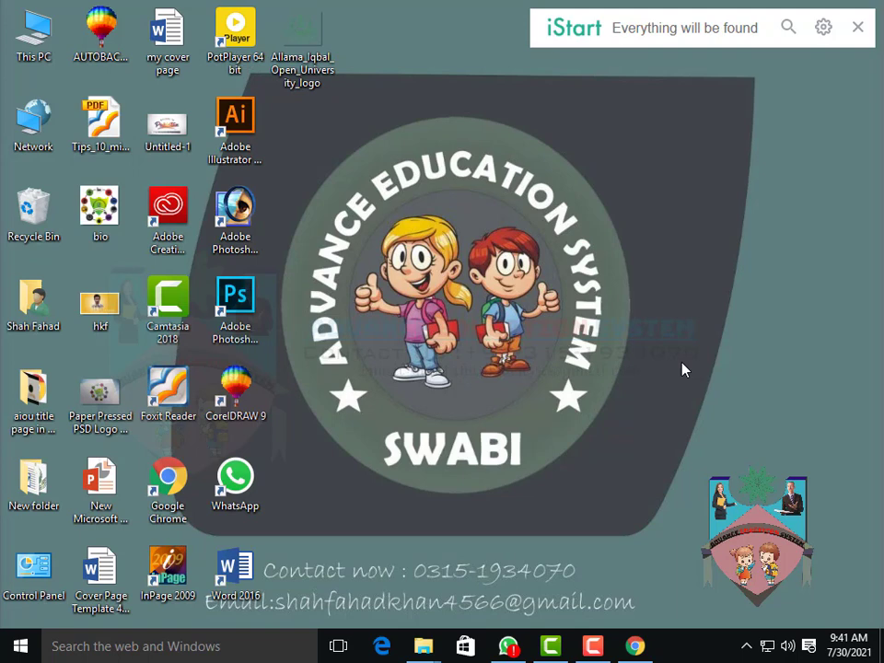
pyautogui.doubleClick(228, 578)
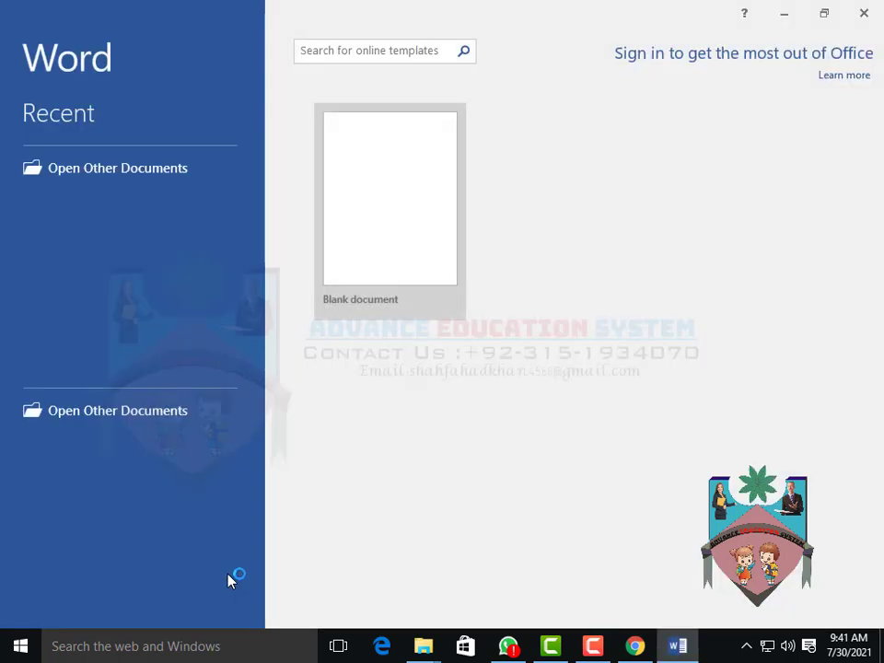
pyautogui.click(388, 237)
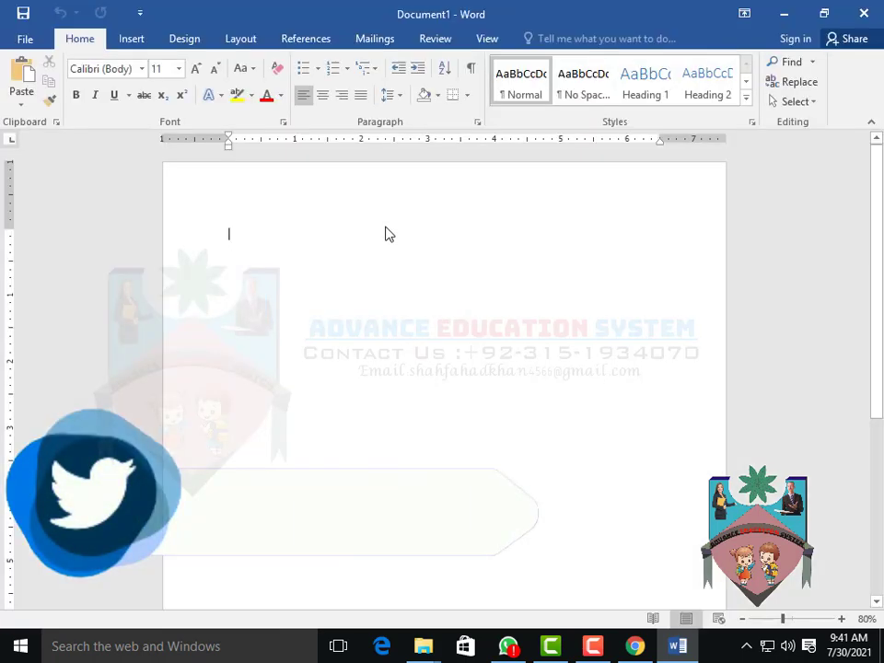
# Set the page color of the blank document to the dark gold theme color
pyautogui.click(134, 38)
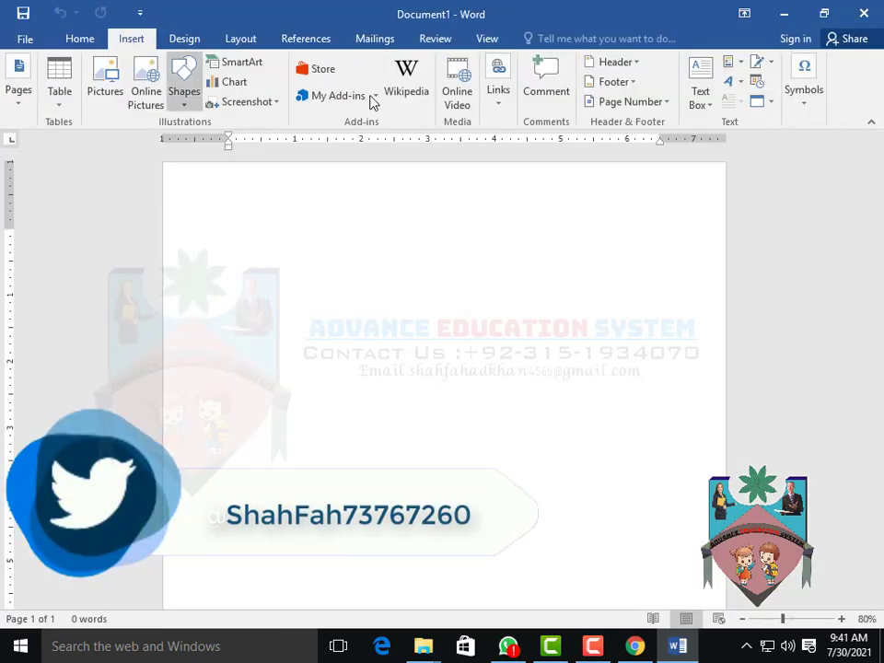
pyautogui.click(184, 39)
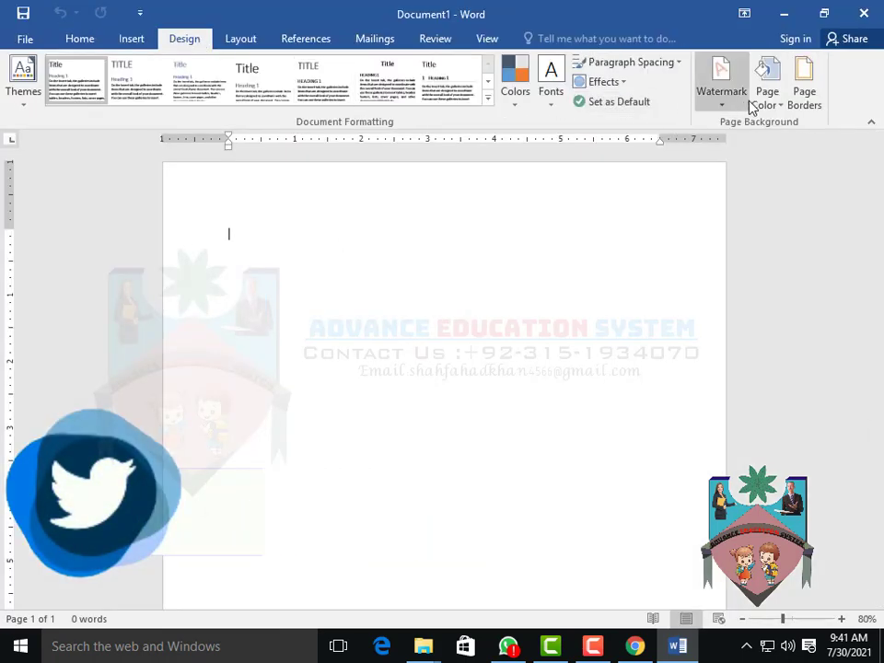
pyautogui.click(776, 81)
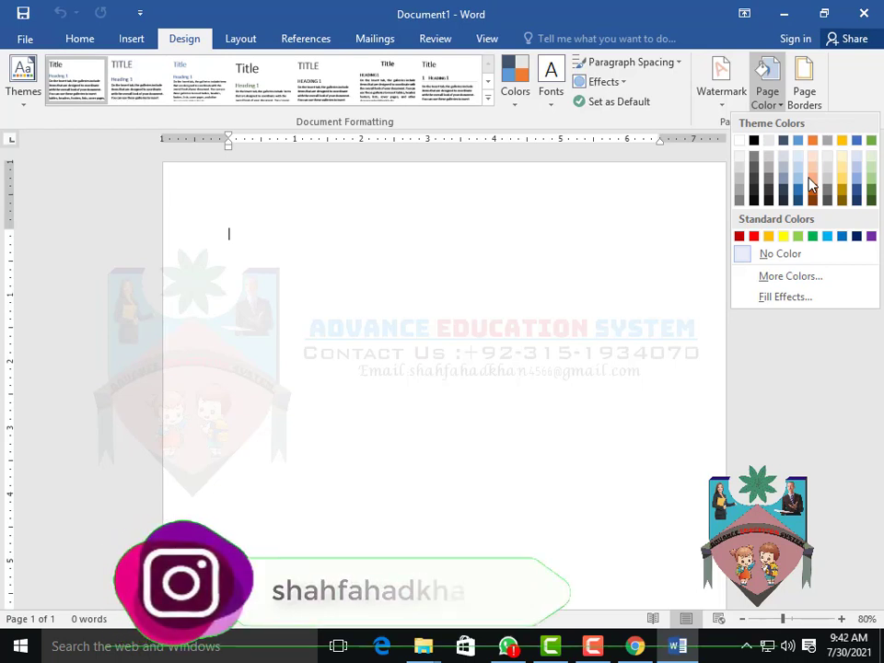
pyautogui.click(592, 646)
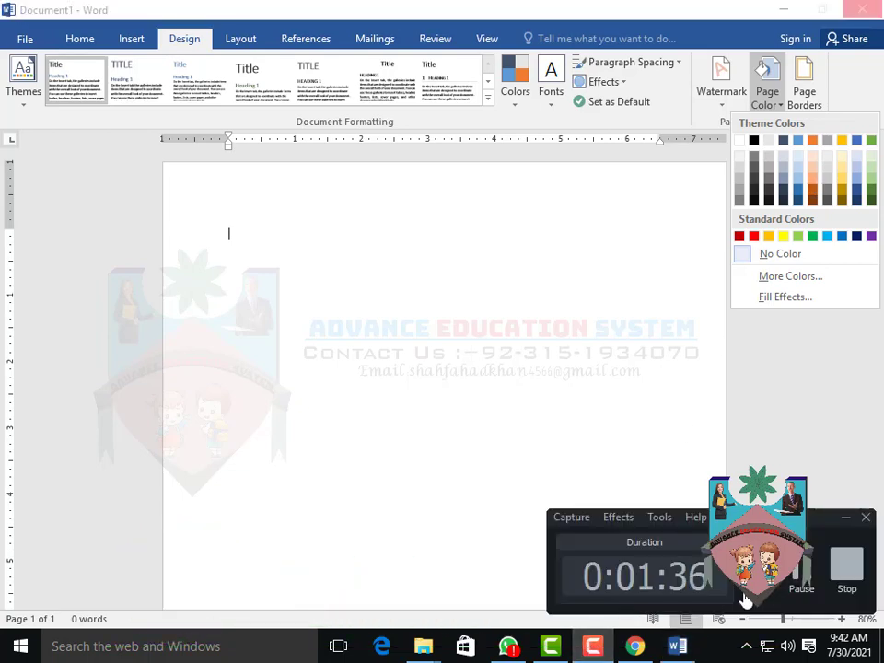
pyautogui.click(797, 578)
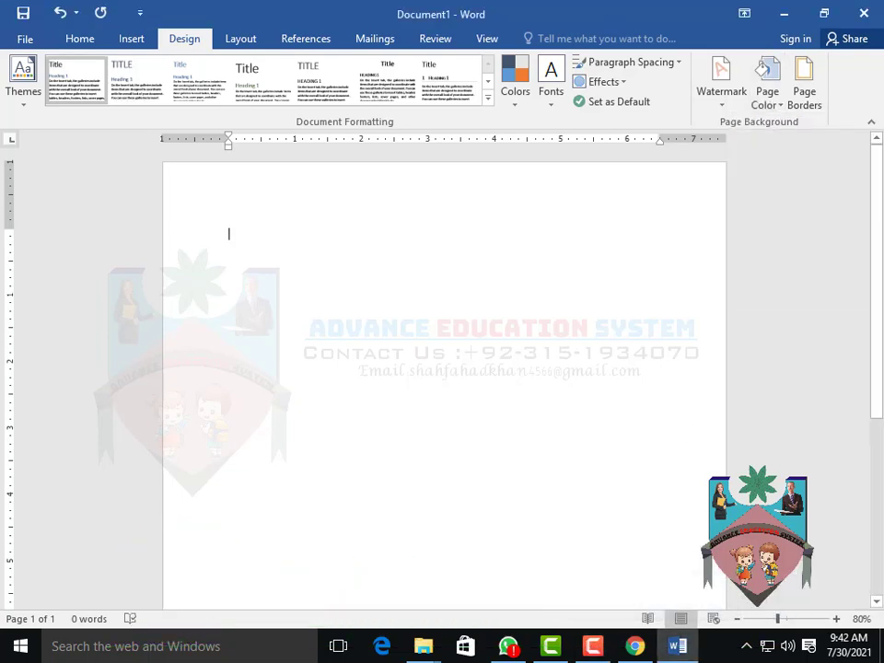
pyautogui.click(766, 93)
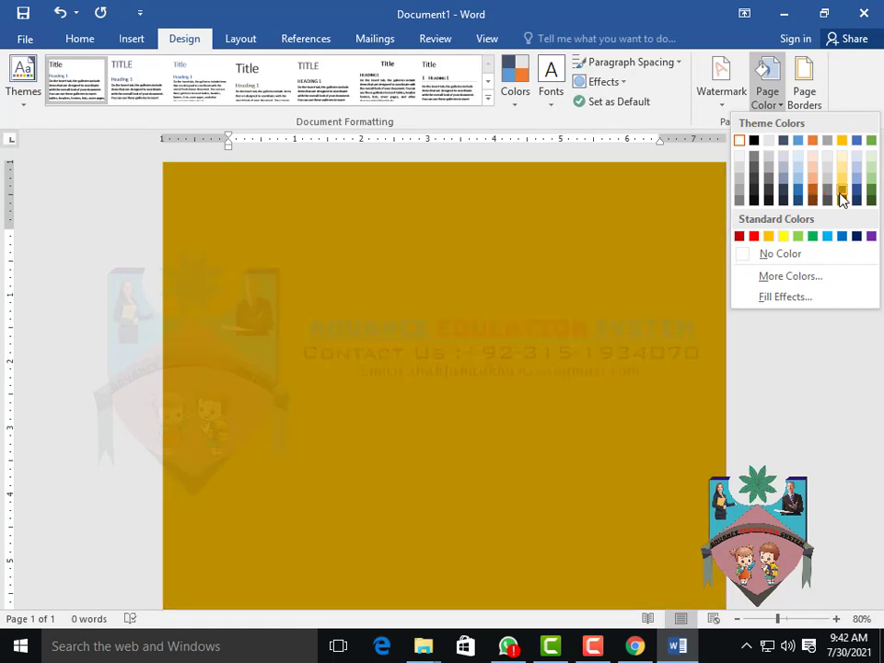
pyautogui.click(840, 192)
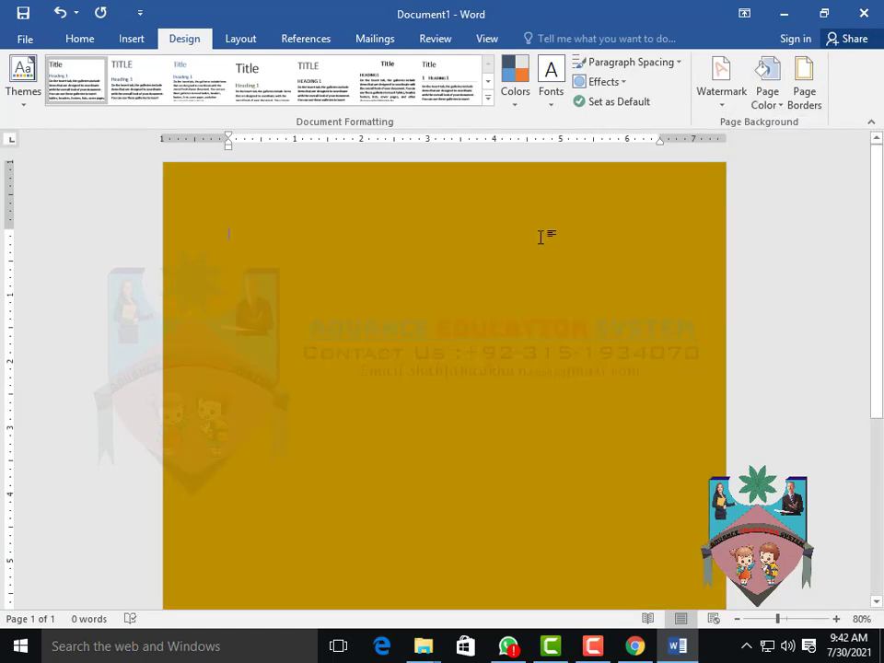
# Add a page border to the whole document using the dark blue flying-bird art
pyautogui.click(808, 103)
pyautogui.click(438, 396)
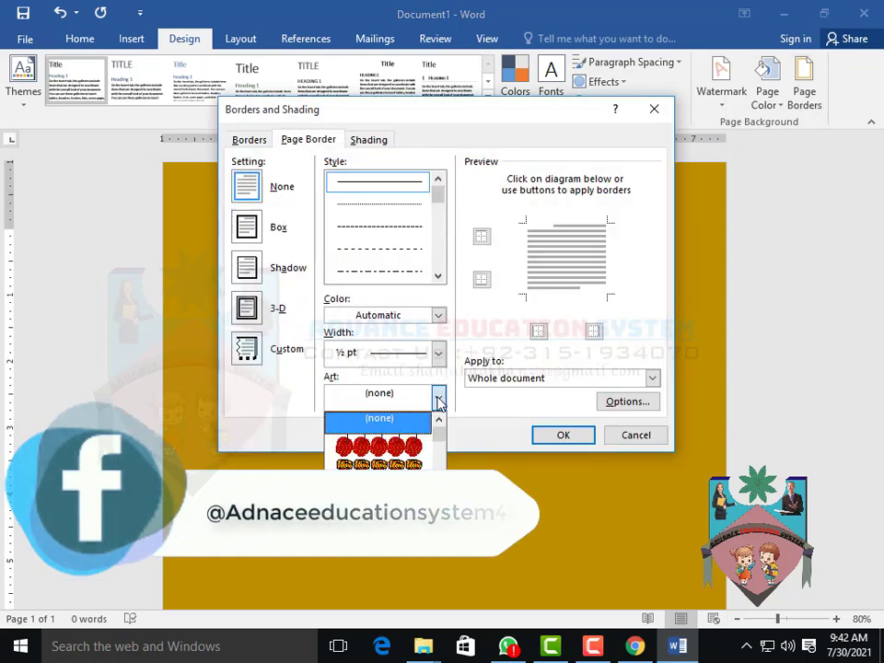
pyautogui.moveTo(438, 438); pyautogui.dragTo(439, 451)
pyautogui.scroll(-2, 439, 451)
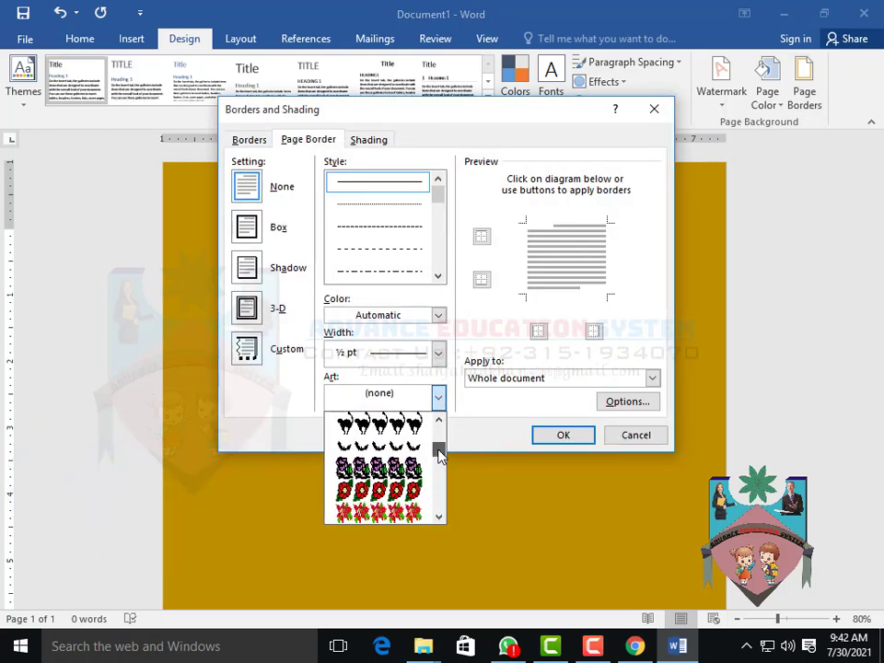
pyautogui.scroll(1, 439, 451)
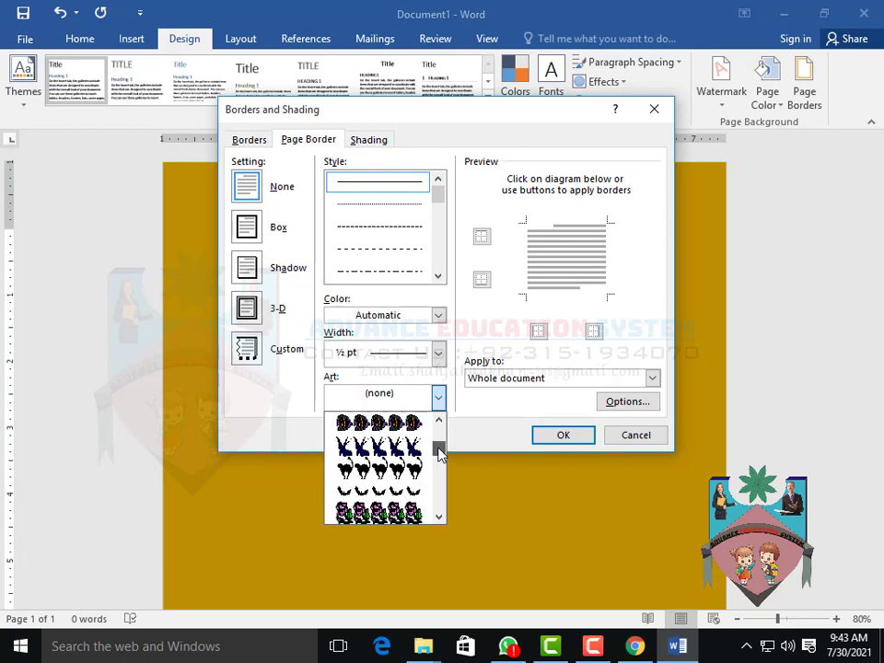
pyautogui.scroll(2, 440, 456)
pyautogui.click(423, 470)
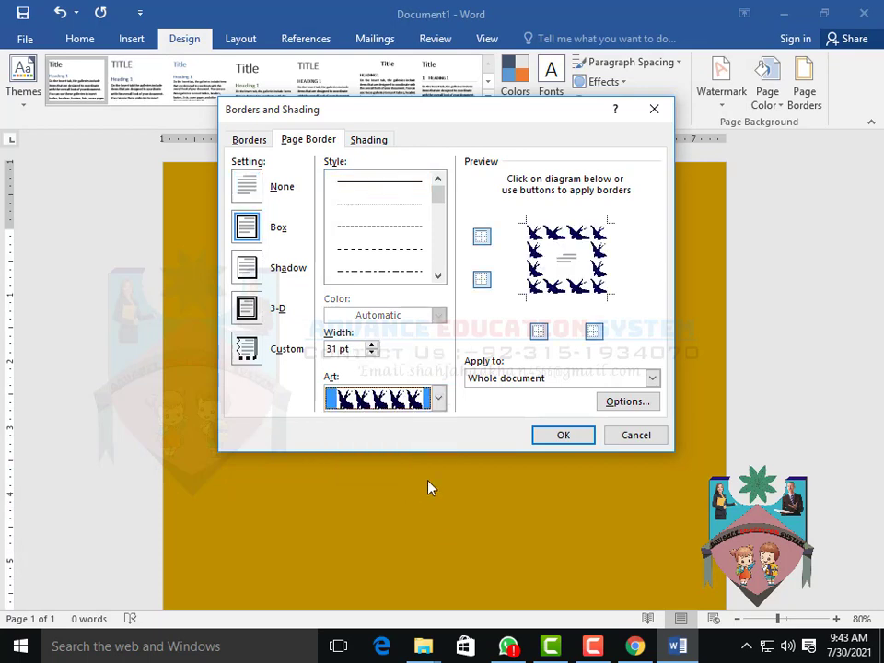
pyautogui.click(562, 436)
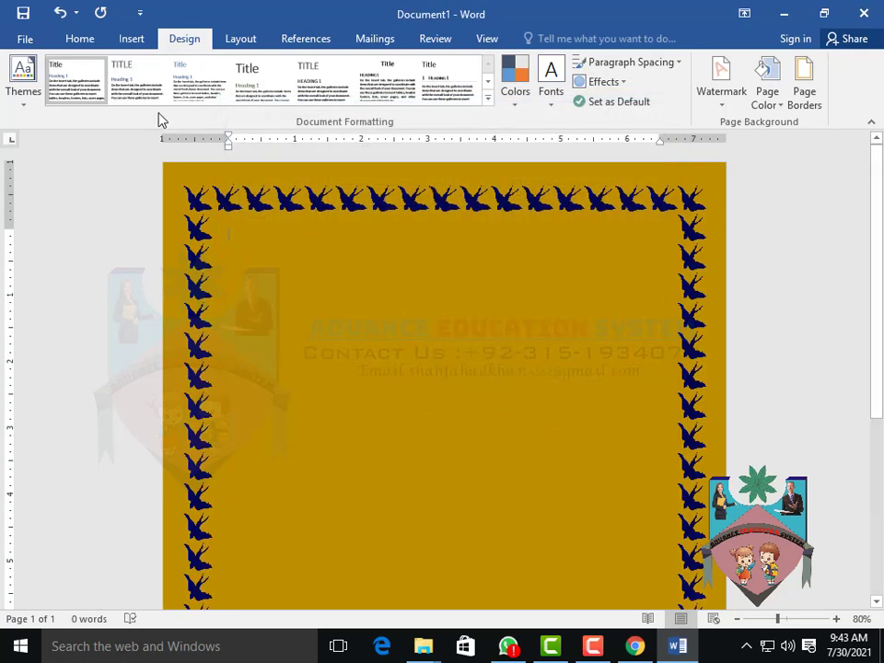
# Enter a centered two-line heading reading "Allama Iqbal Open University" and "Islamabad" at the start of the page
pyautogui.click(89, 40)
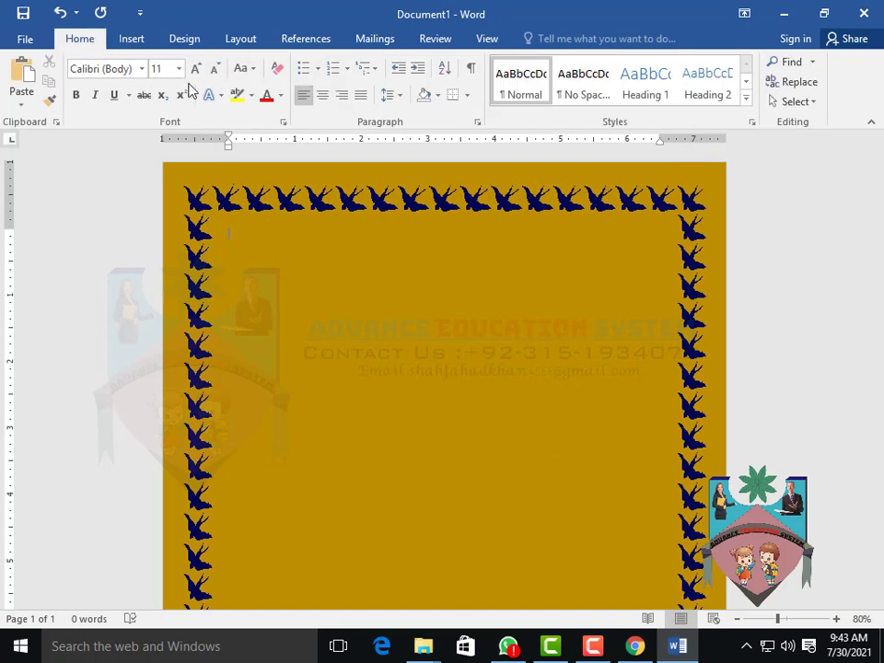
pyautogui.click(322, 95)
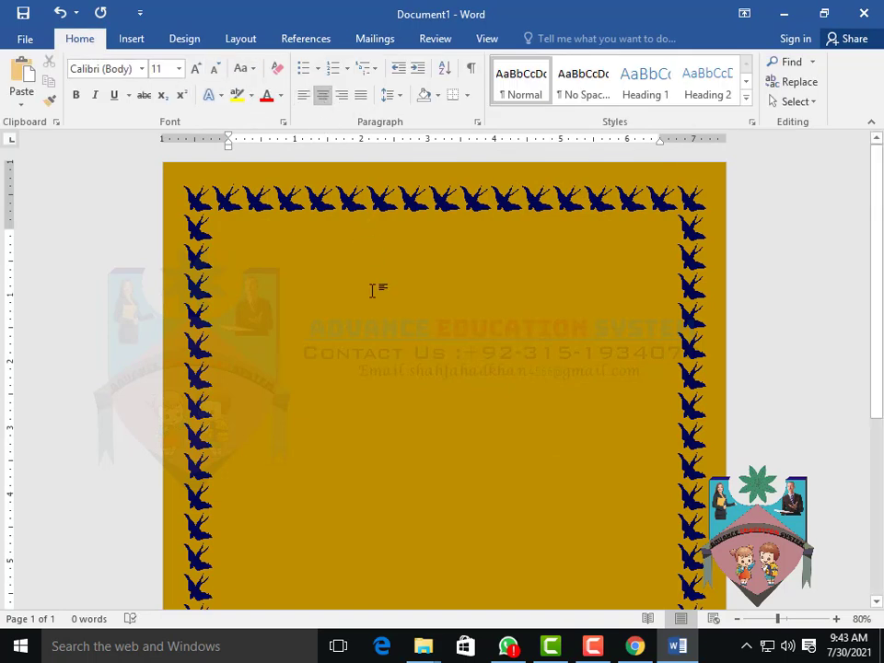
pyautogui.write('ama Iqbal Op')
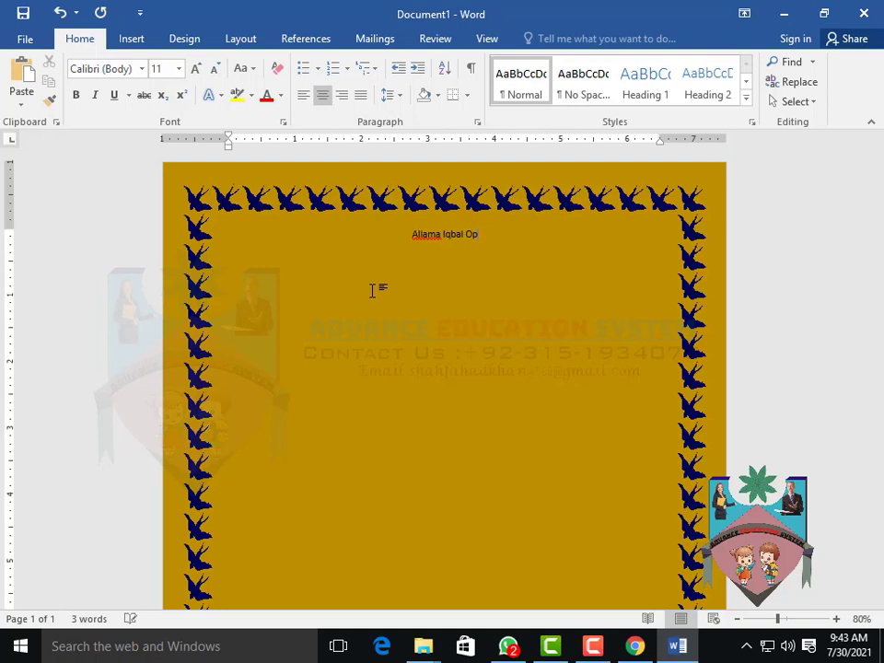
pyautogui.write('en')
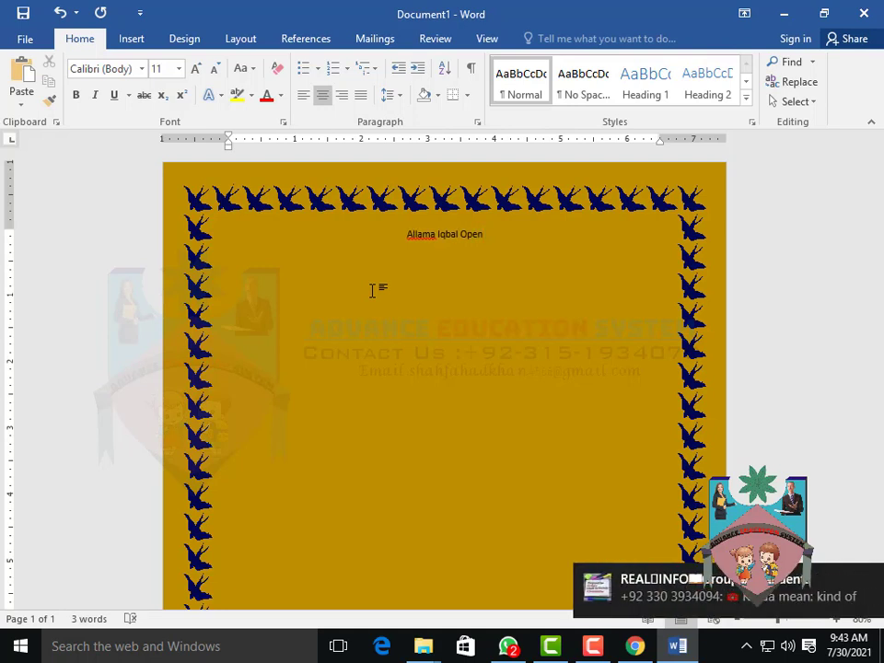
pyautogui.write(' Univ')
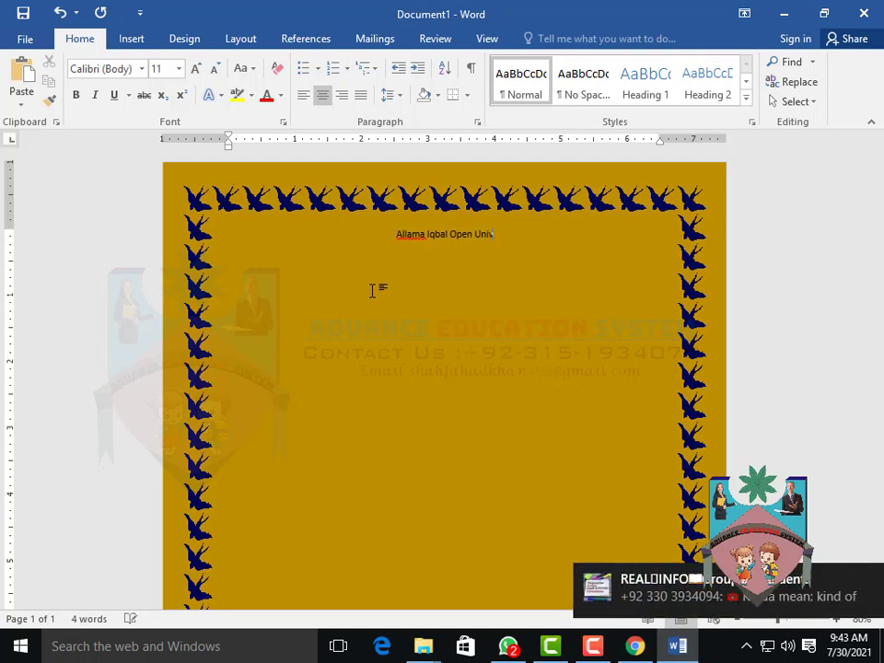
pyautogui.write('ersity')
pyautogui.press('Return')
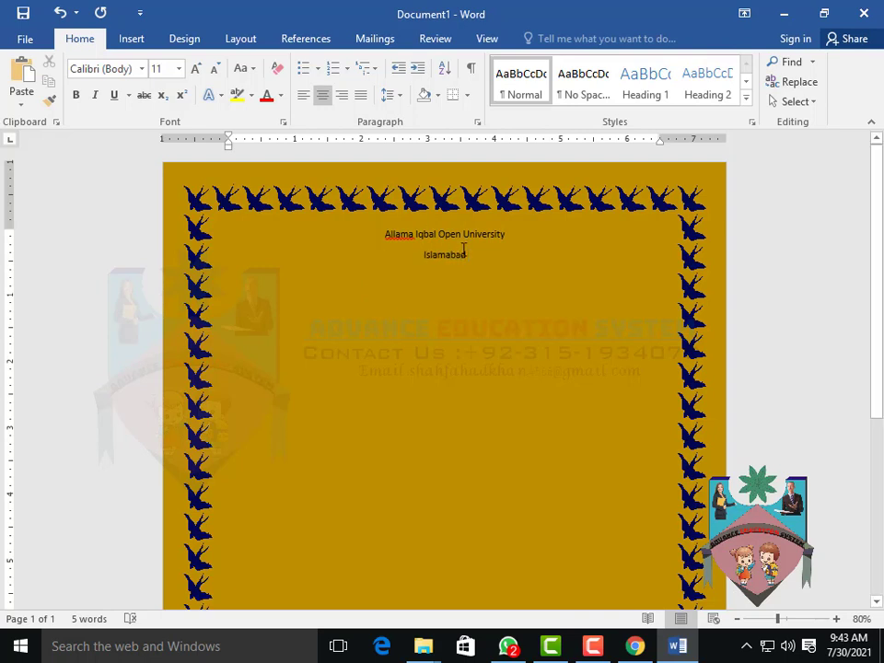
# Enlarge both heading lines to 36 pt and remove the extra space after the paragraphs
pyautogui.moveTo(387, 254); pyautogui.dragTo(316, 197)
pyautogui.click(195, 69)
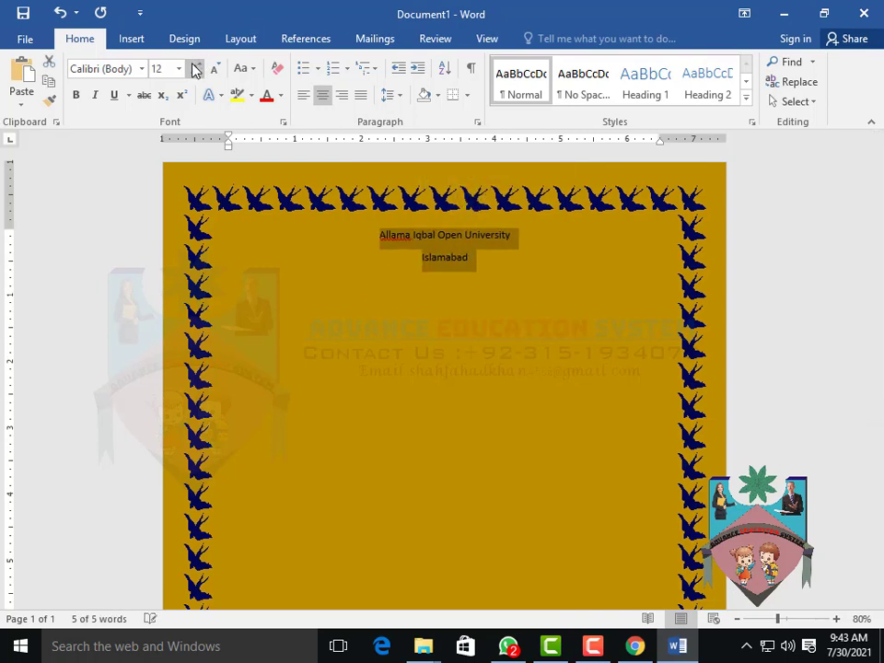
pyautogui.click(195, 68)
pyautogui.click(195, 68)
pyautogui.click(195, 68)
pyautogui.click(195, 68)
pyautogui.click(196, 68)
pyautogui.click(196, 68)
pyautogui.click(195, 68)
pyautogui.click(195, 68)
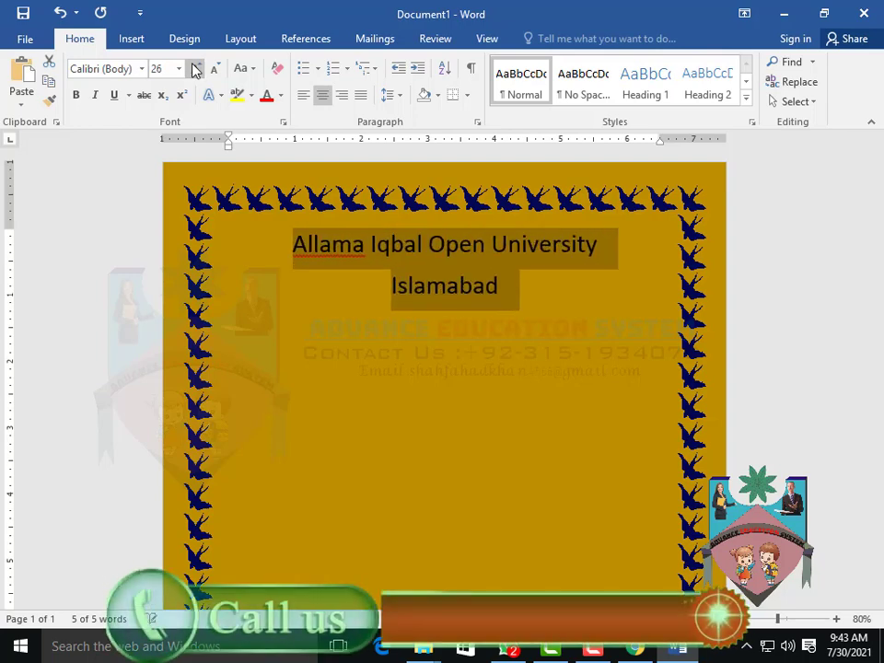
pyautogui.click(195, 68)
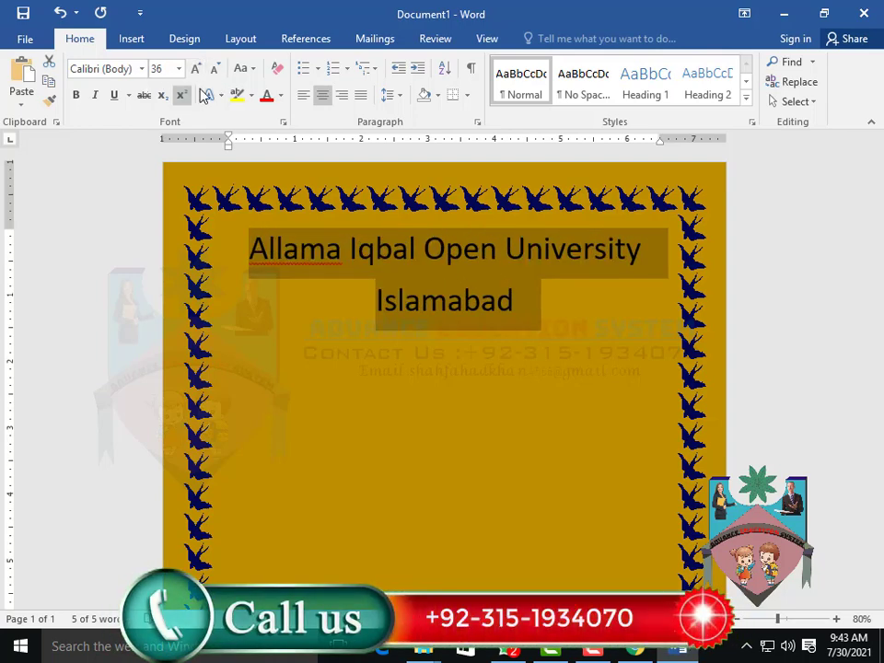
pyautogui.click(401, 100)
pyautogui.click(424, 283)
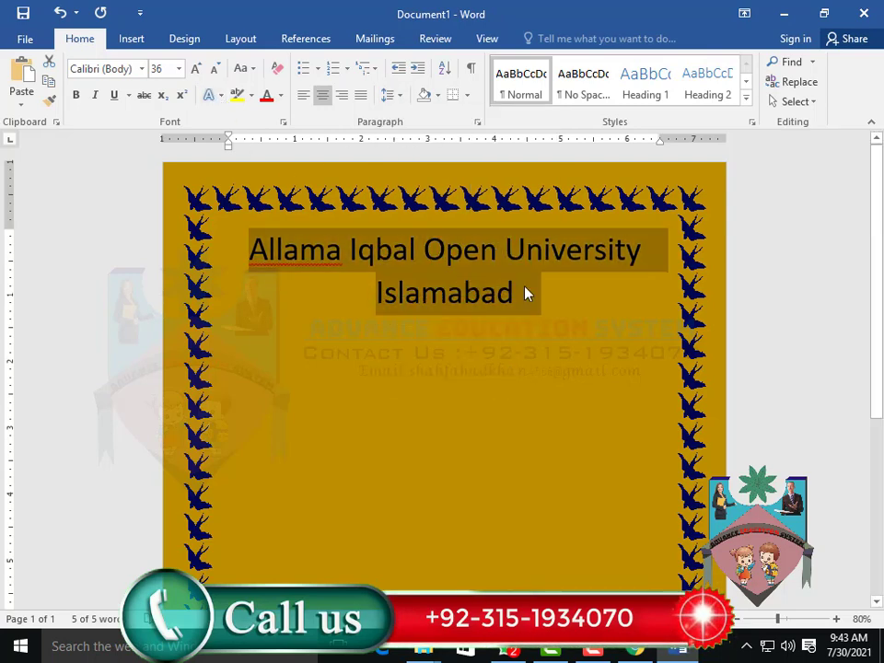
# Add a bottom border under the Islamabad line
pyautogui.click(525, 293)
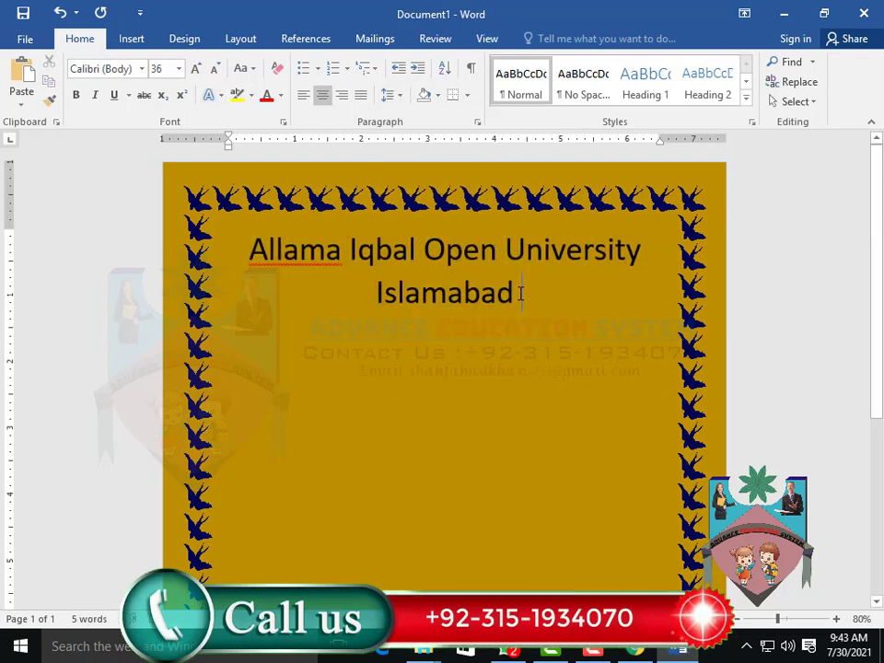
pyautogui.click(457, 95)
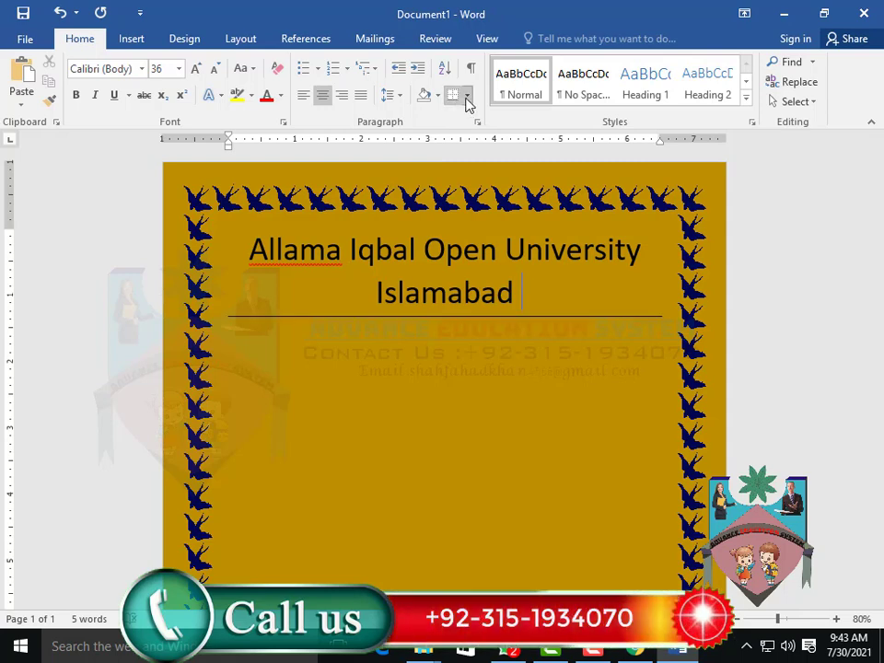
pyautogui.click(467, 99)
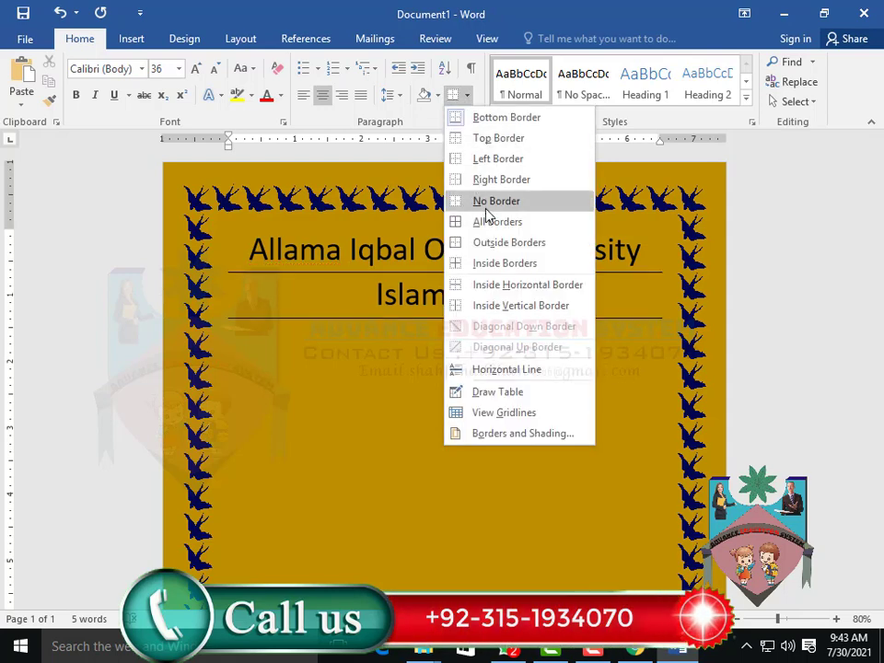
pyautogui.click(491, 120)
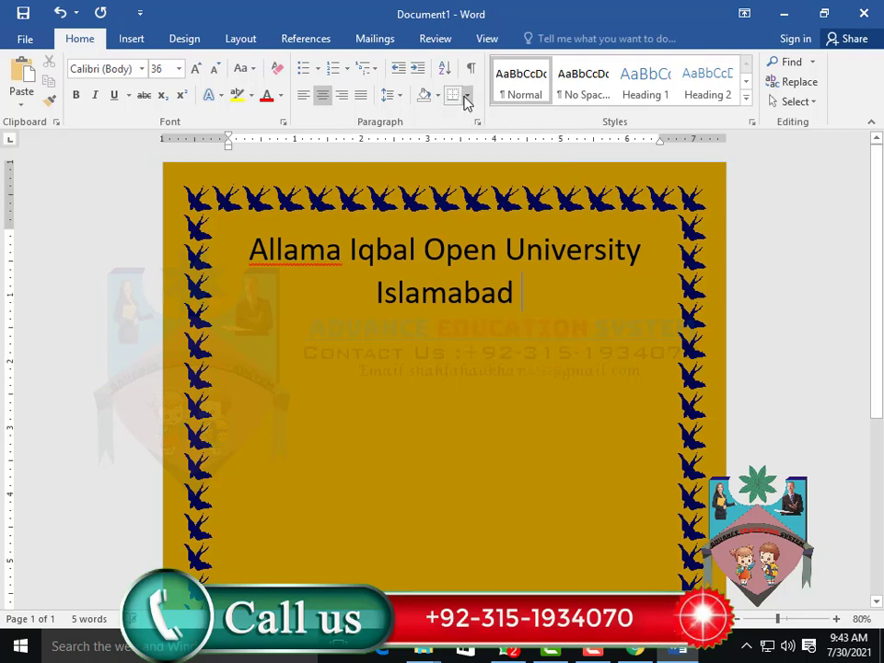
pyautogui.click(467, 100)
pyautogui.click(458, 118)
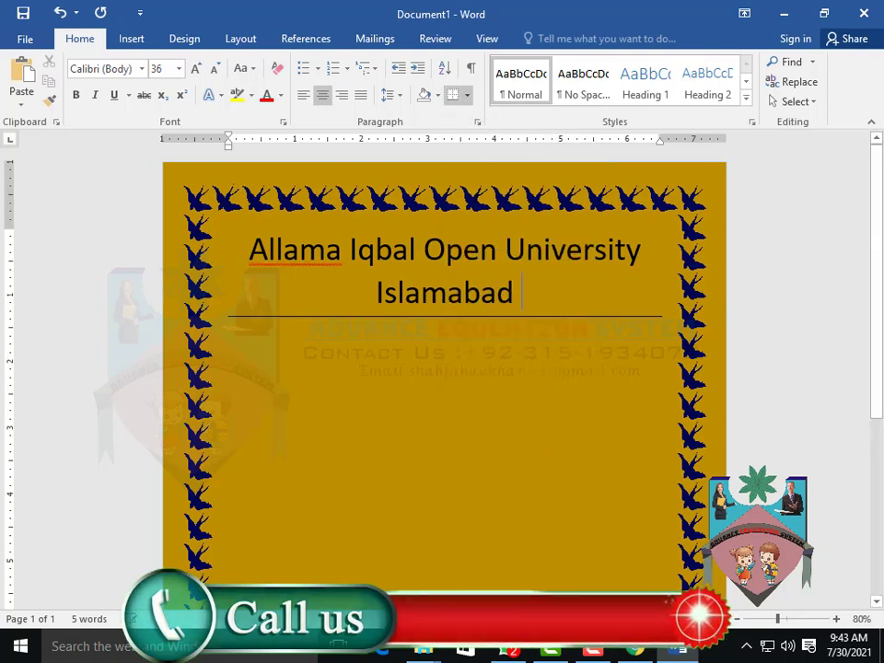
# Change the bottom border under the Islamabad line to a thick-and-thin double line style
pyautogui.click(466, 100)
pyautogui.click(502, 433)
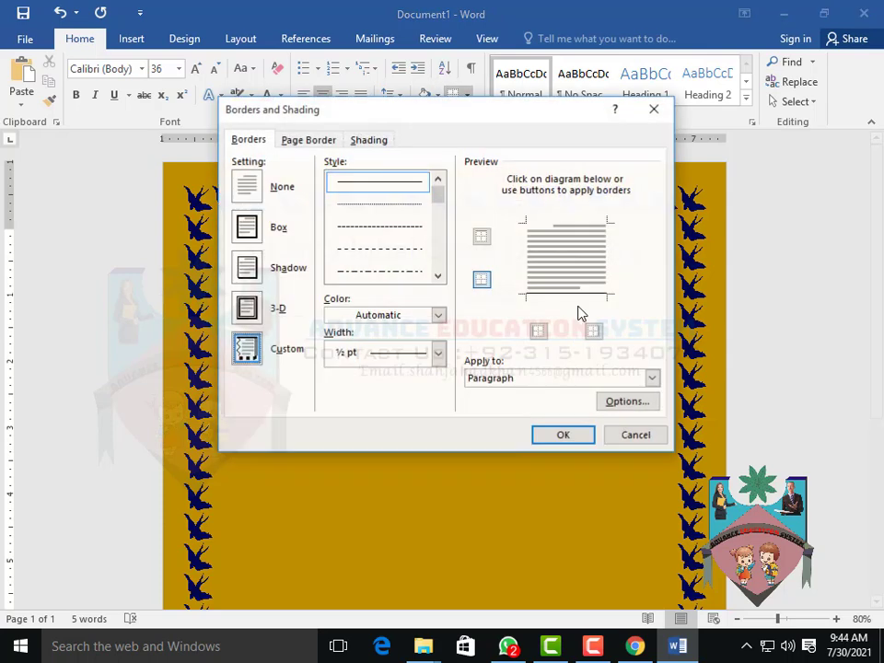
pyautogui.moveTo(439, 201); pyautogui.dragTo(439, 212)
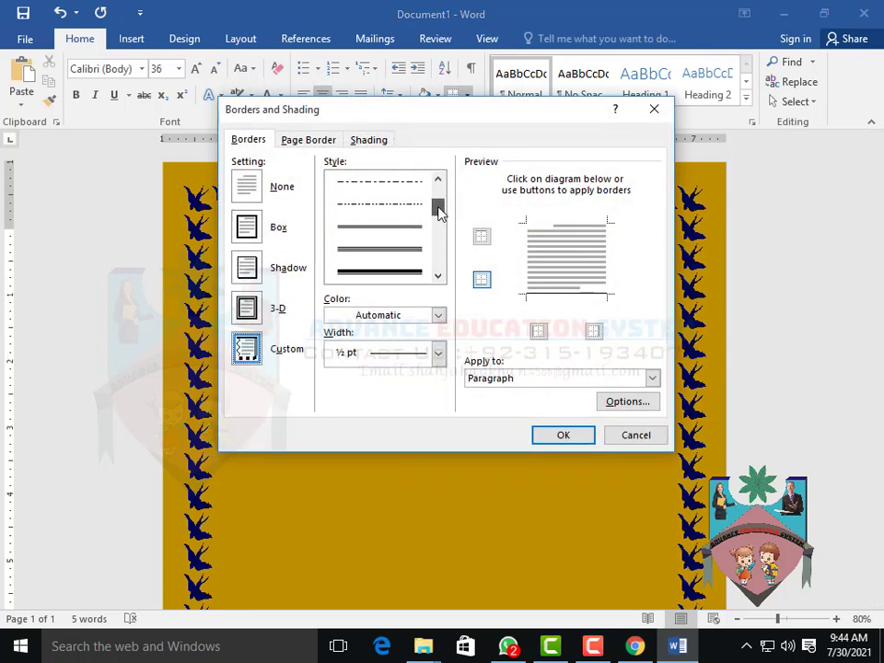
pyautogui.click(406, 274)
pyautogui.click(561, 435)
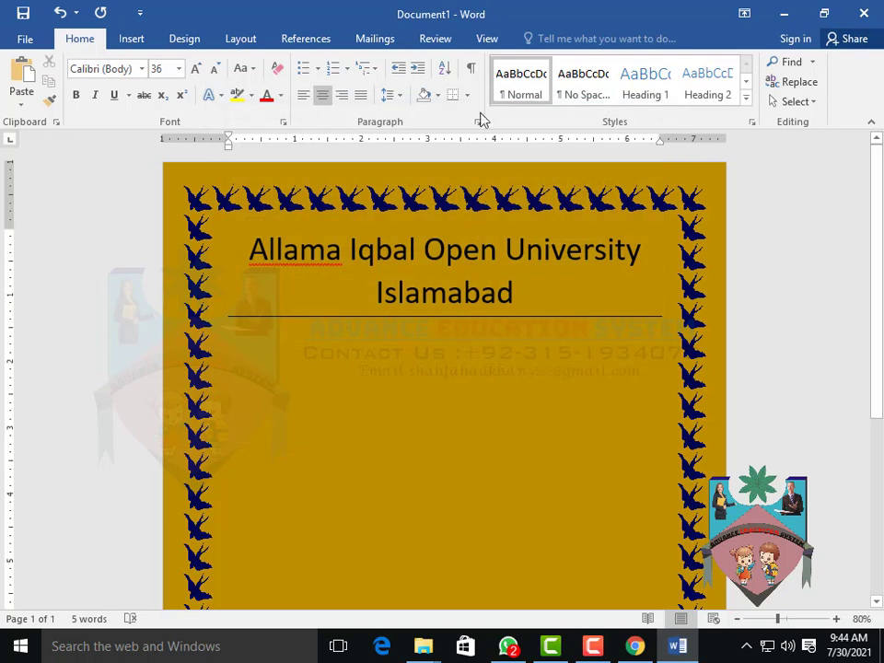
pyautogui.click(451, 96)
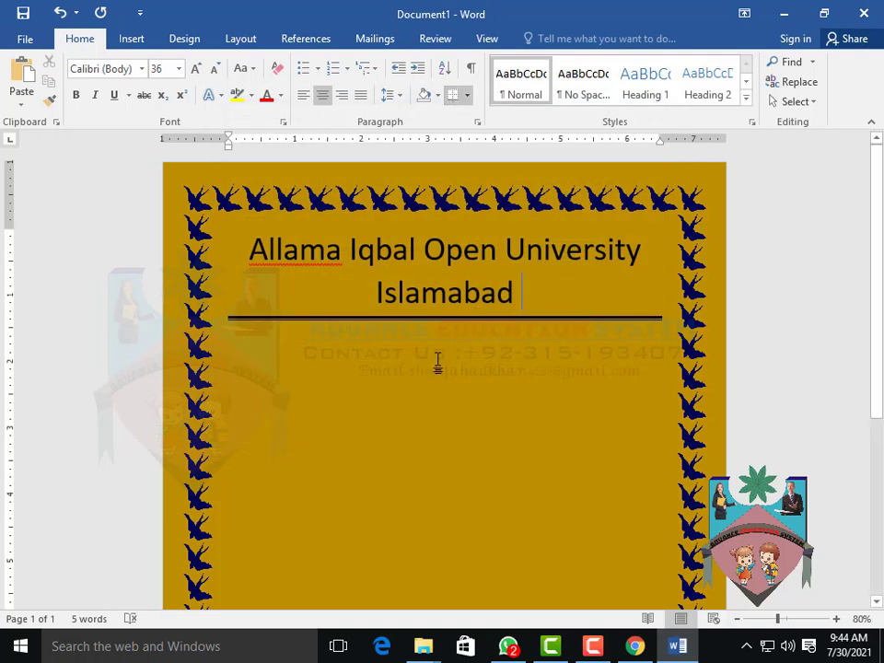
# Insert the Allama_Iqbal_Open_University_logo picture from the Desktop below the heading
pyautogui.click(130, 38)
pyautogui.click(105, 79)
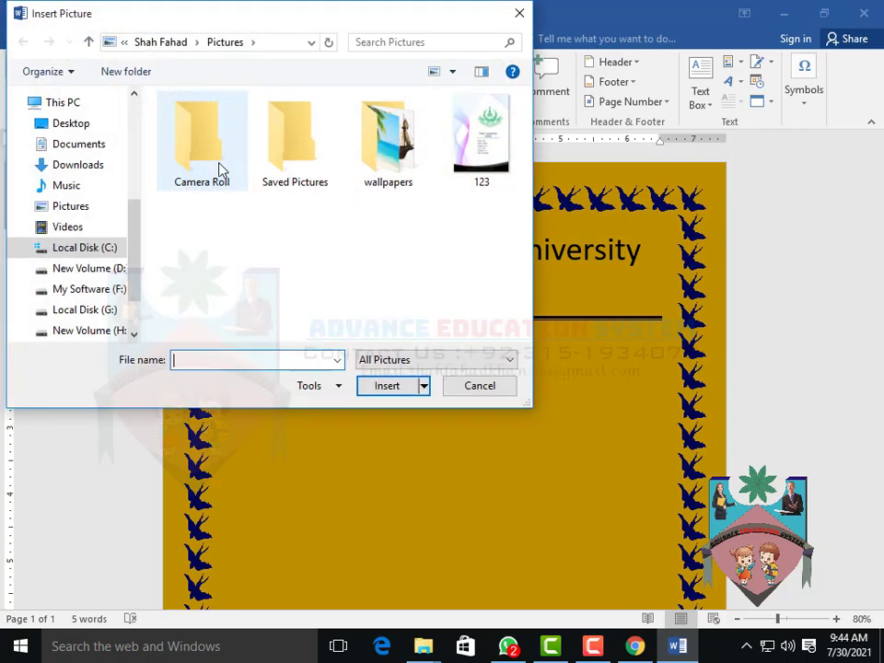
pyautogui.click(69, 125)
pyautogui.click(386, 151)
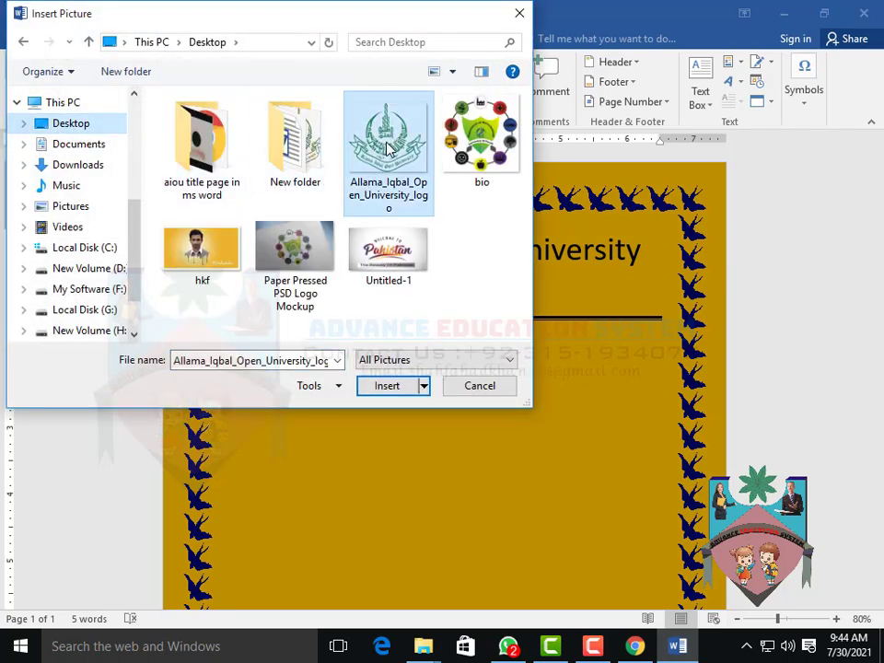
pyautogui.click(380, 385)
# Shrink the university logo proportionally to about 3.43" high by 3.87" wide
pyautogui.scroll(-4, 432, 313)
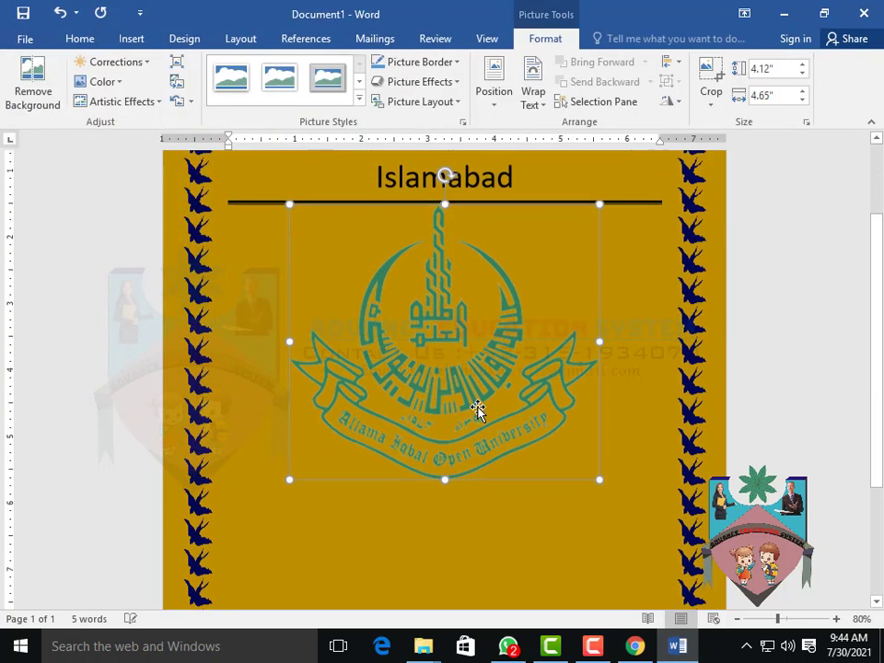
pyautogui.scroll(3, 431, 299)
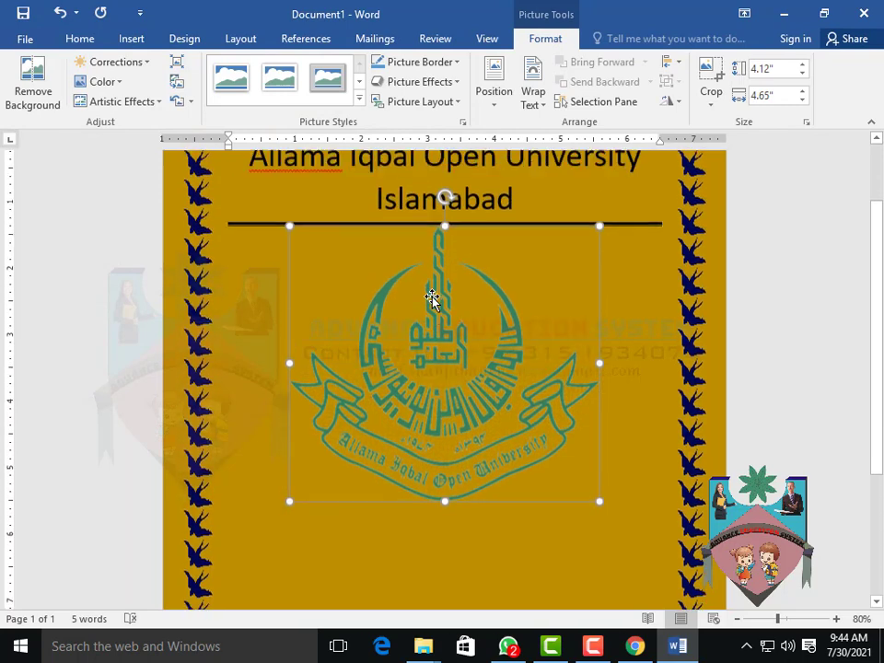
pyautogui.moveTo(598, 500); pyautogui.dragTo(547, 442)
pyautogui.click(434, 363)
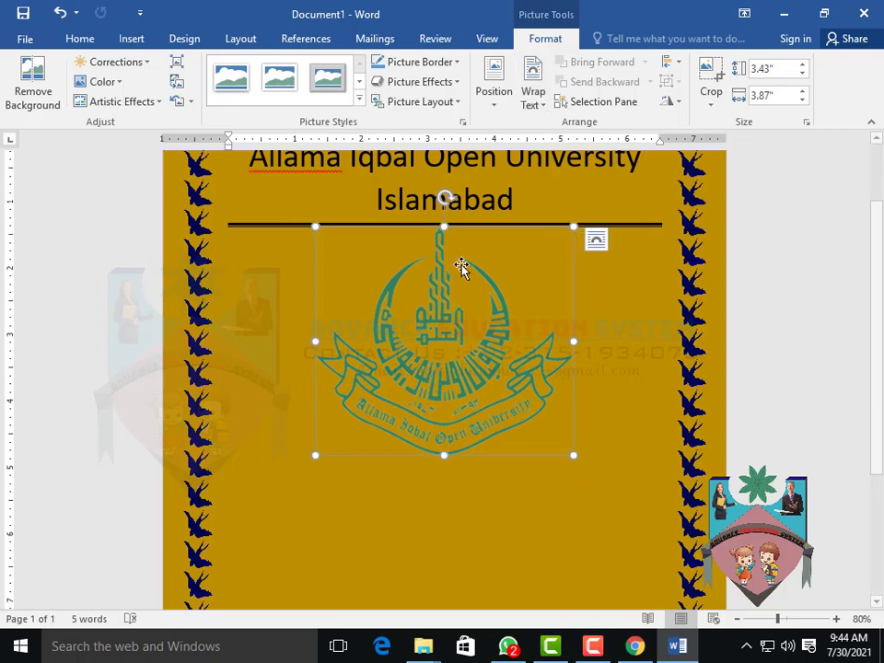
# Apply text wrapping to the logo so it floats, and move it slightly down from the heading's border line
pyautogui.click(533, 97)
pyautogui.click(576, 147)
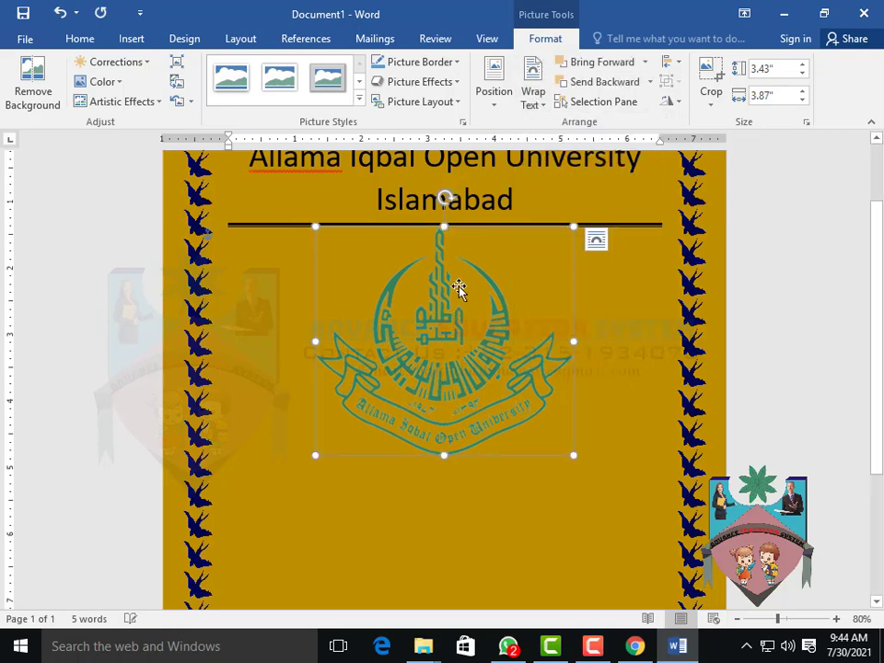
pyautogui.moveTo(439, 295); pyautogui.dragTo(440, 307)
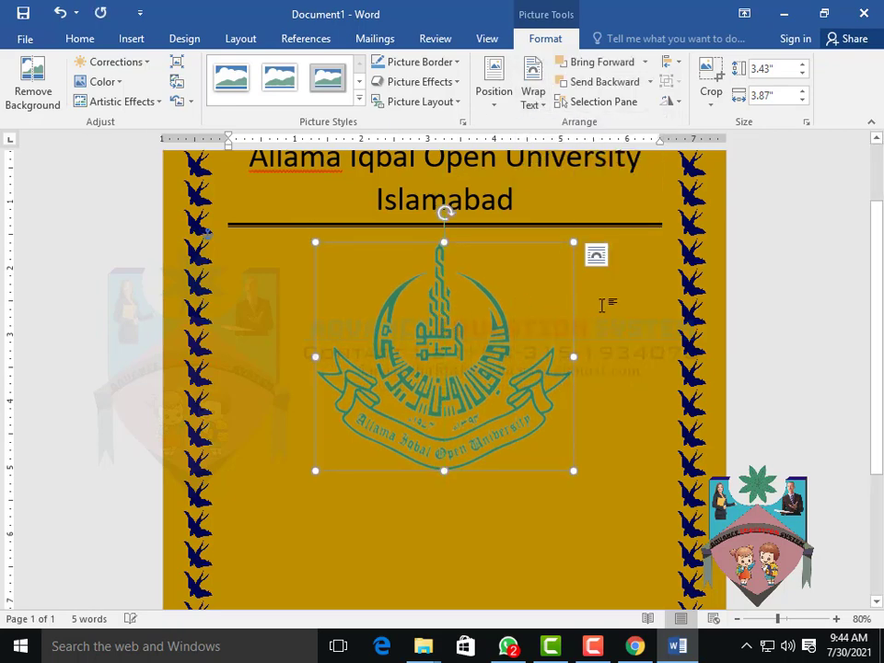
pyautogui.click(605, 302)
# Draw a rounded rectangle about 3.66" high by 6.31" wide below the logo and apply the glossy gold gradient shape style
pyautogui.scroll(-5, 499, 306)
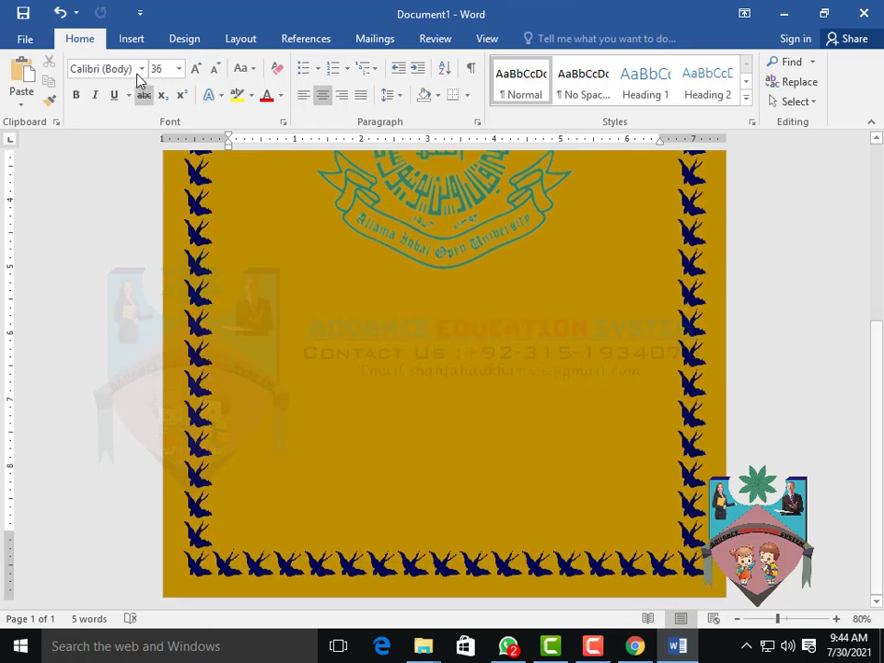
pyautogui.click(131, 39)
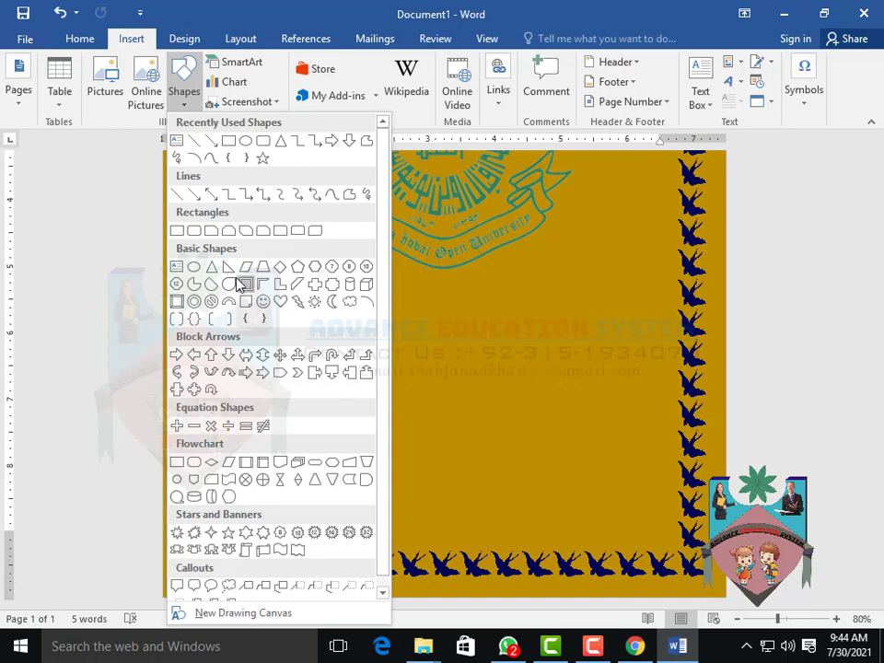
pyautogui.click(263, 142)
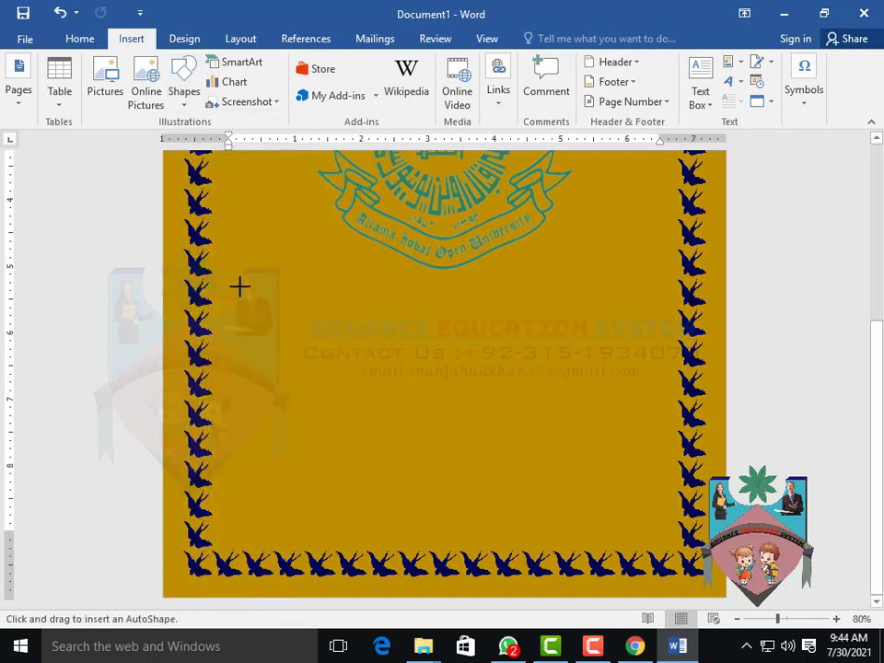
pyautogui.moveTo(239, 287); pyautogui.dragTo(659, 531)
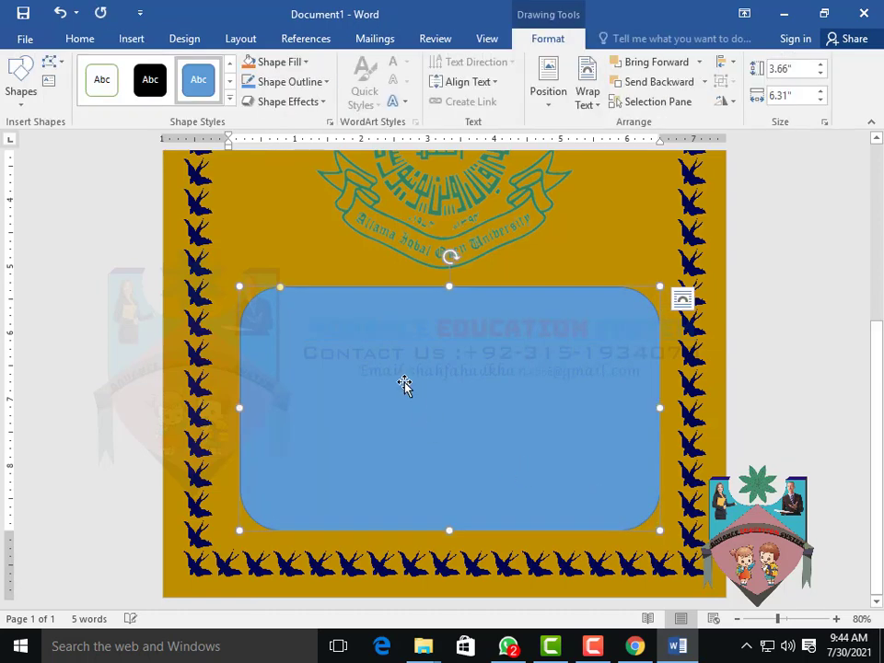
pyautogui.click(230, 102)
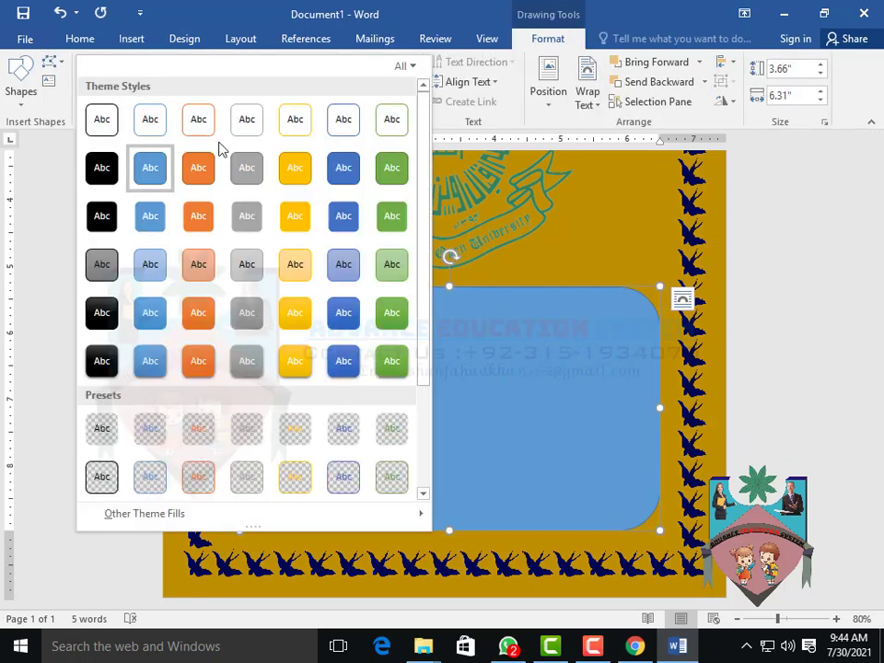
pyautogui.click(294, 361)
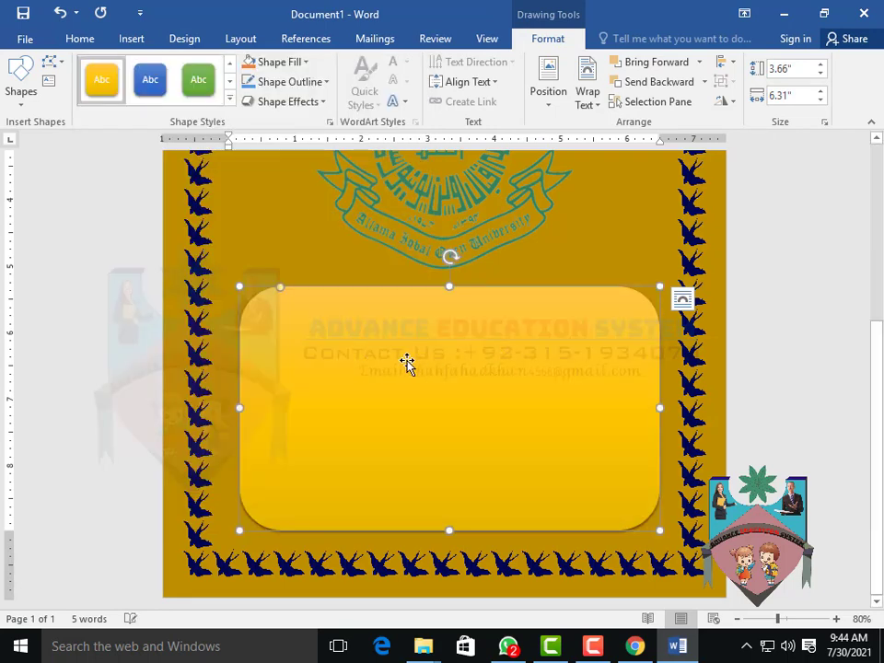
# Enable text entry in the gold rounded rectangle and align its text to the top
pyautogui.rightClick(422, 345)
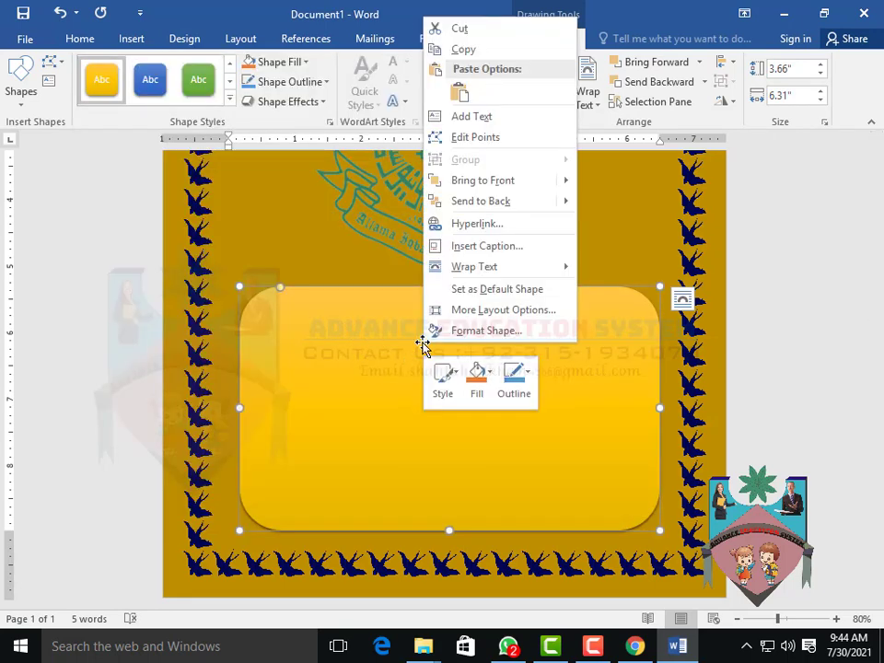
pyautogui.click(466, 127)
pyautogui.click(433, 389)
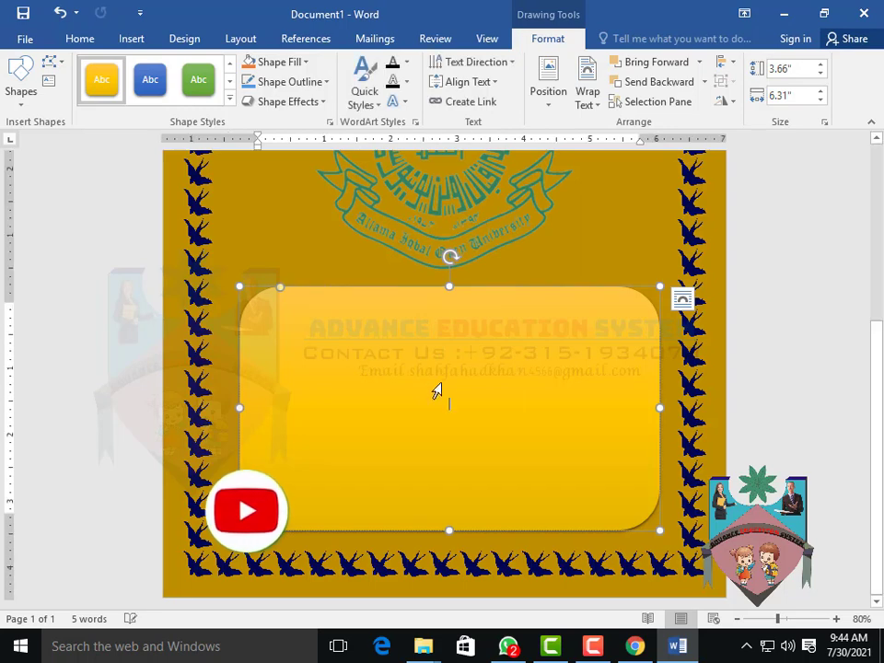
pyautogui.click(480, 84)
pyautogui.click(488, 122)
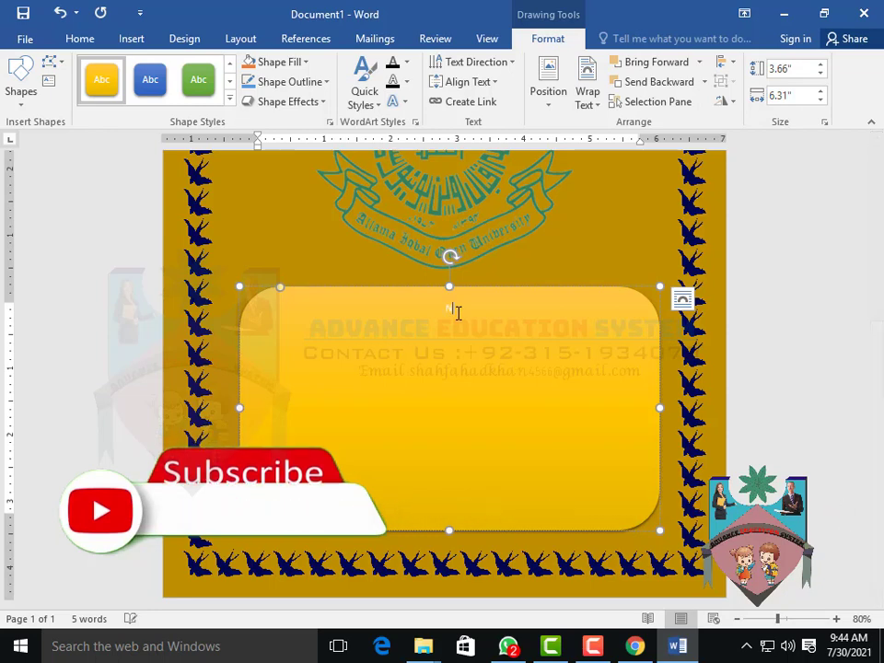
# Set the font color for the text in the empty gold rounded box to standard Green
pyautogui.write('N')
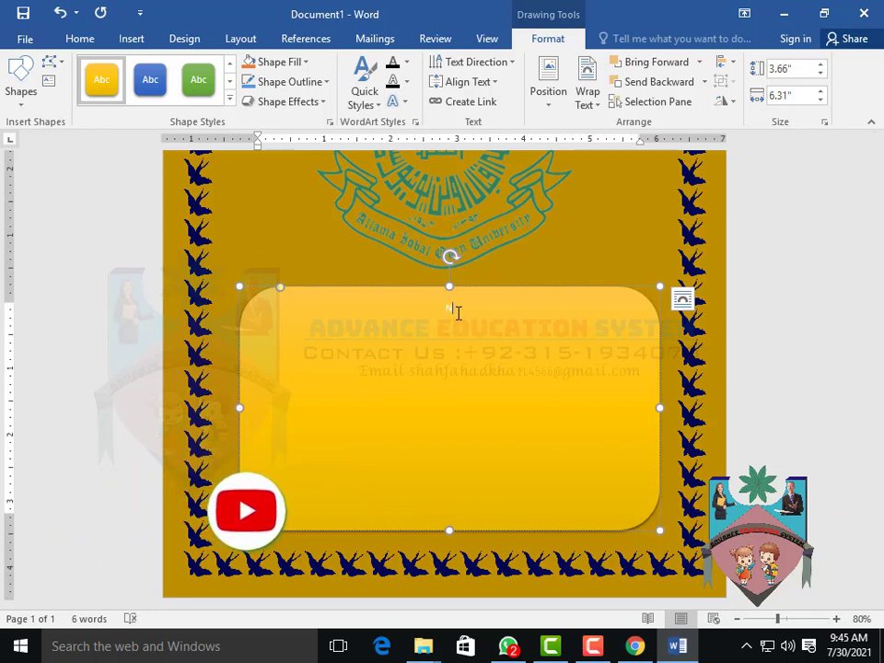
pyautogui.press('BackSpace')
pyautogui.click(81, 39)
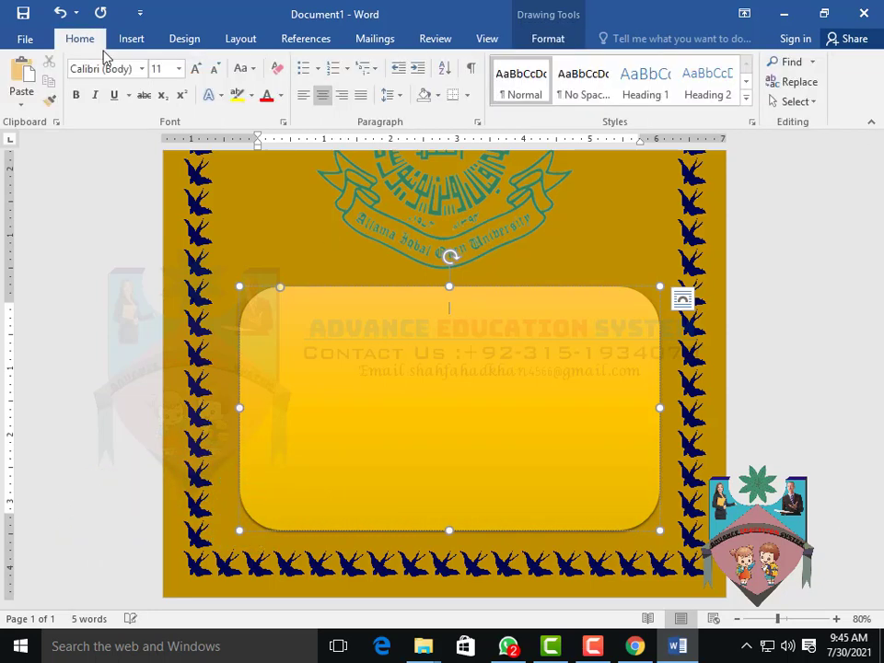
pyautogui.click(282, 96)
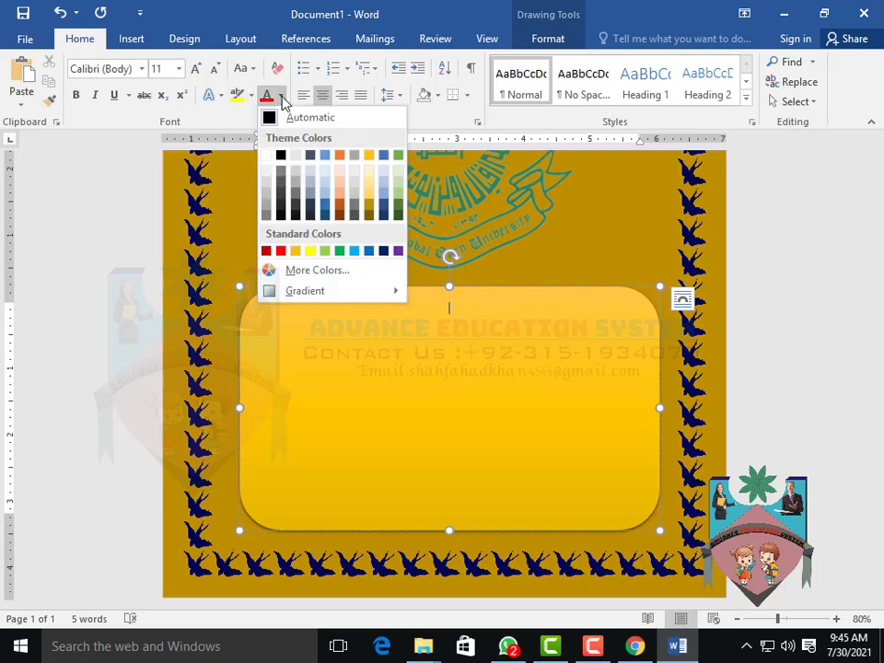
pyautogui.click(327, 255)
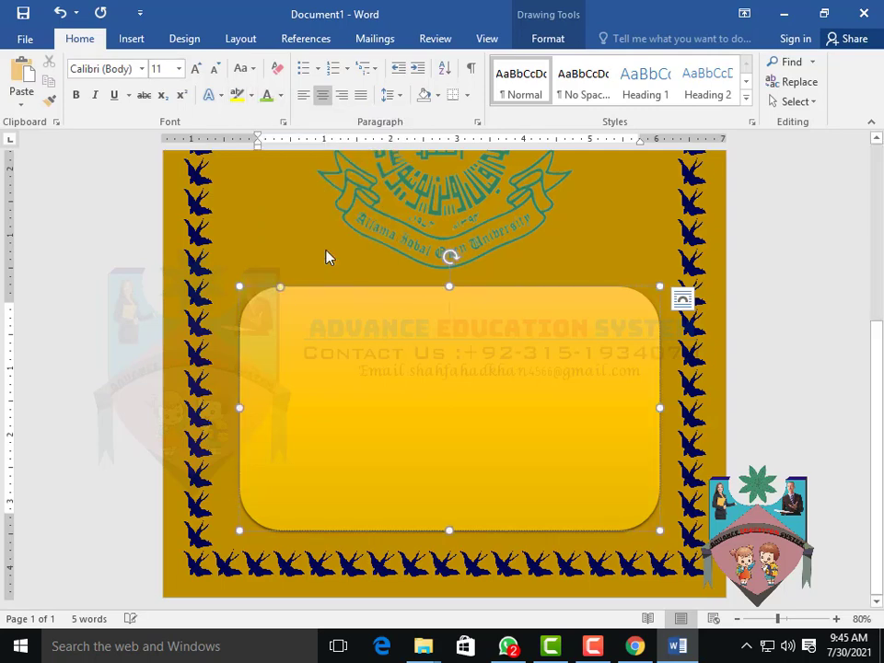
pyautogui.click(282, 96)
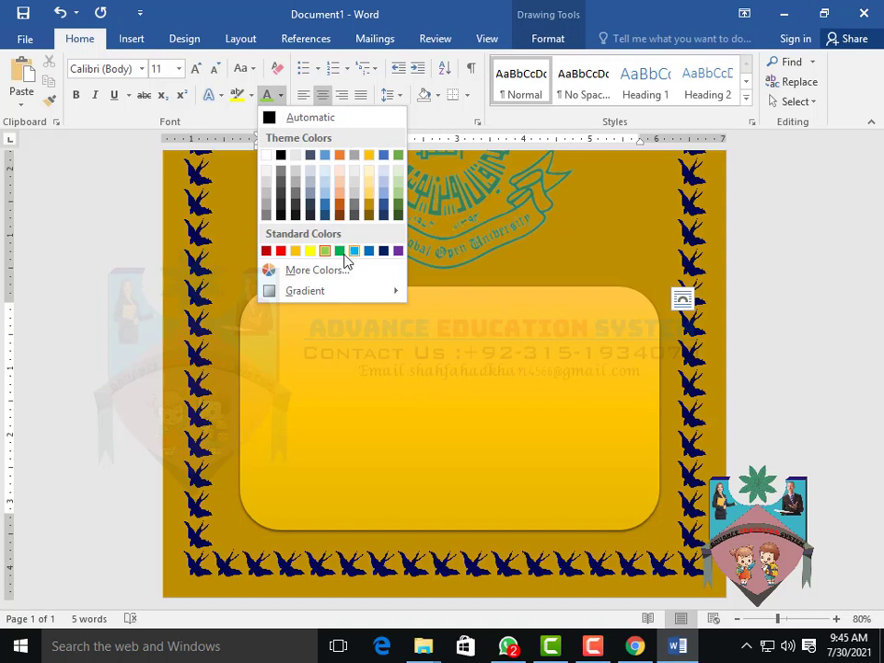
pyautogui.click(341, 250)
# Enter detail lines in the gold box for Name with a sample name, Program, Assignment, Subject, Tutor and Date, each label followed by a colon
pyautogui.click(372, 324)
pyautogui.write('Name')
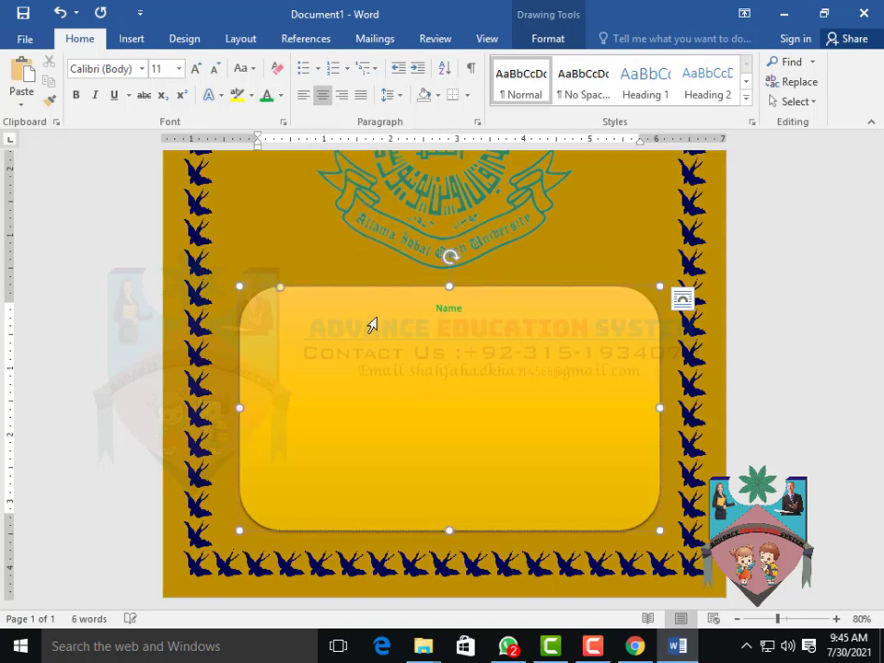
pyautogui.write(' :')
pyautogui.write(' khan')
pyautogui.write('progra')
pyautogui.write('m')
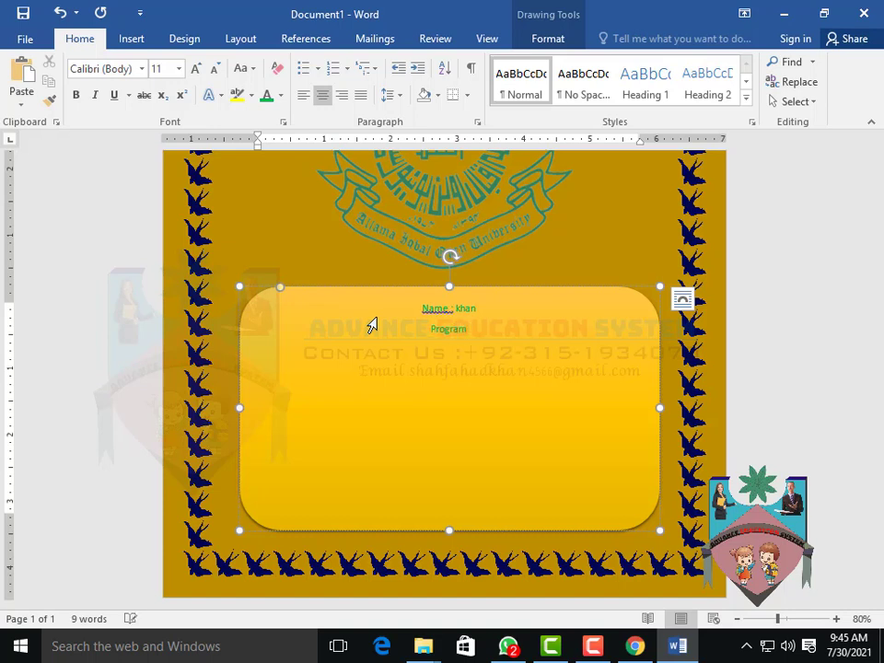
pyautogui.write(' assigment')
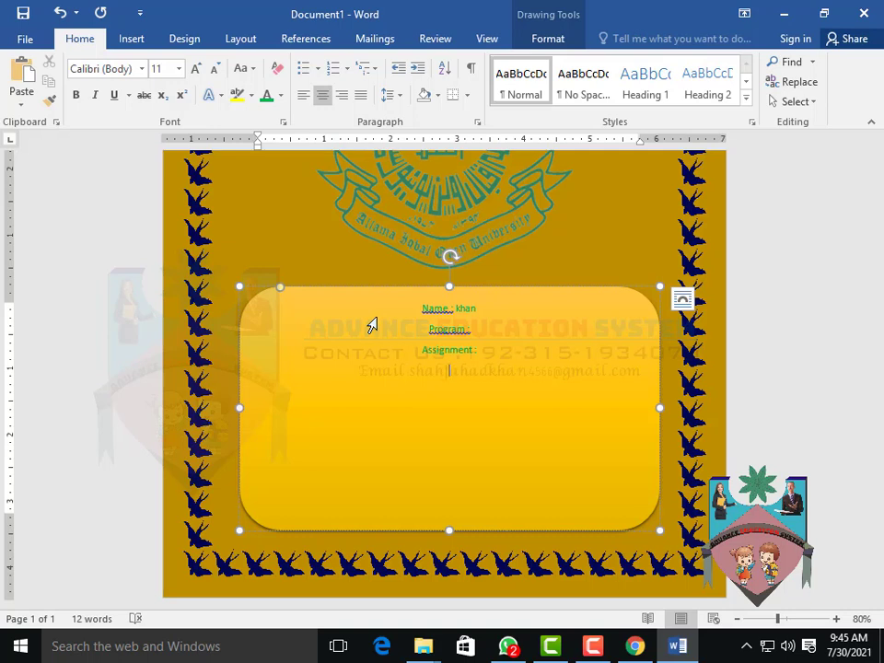
pyautogui.write('subject')
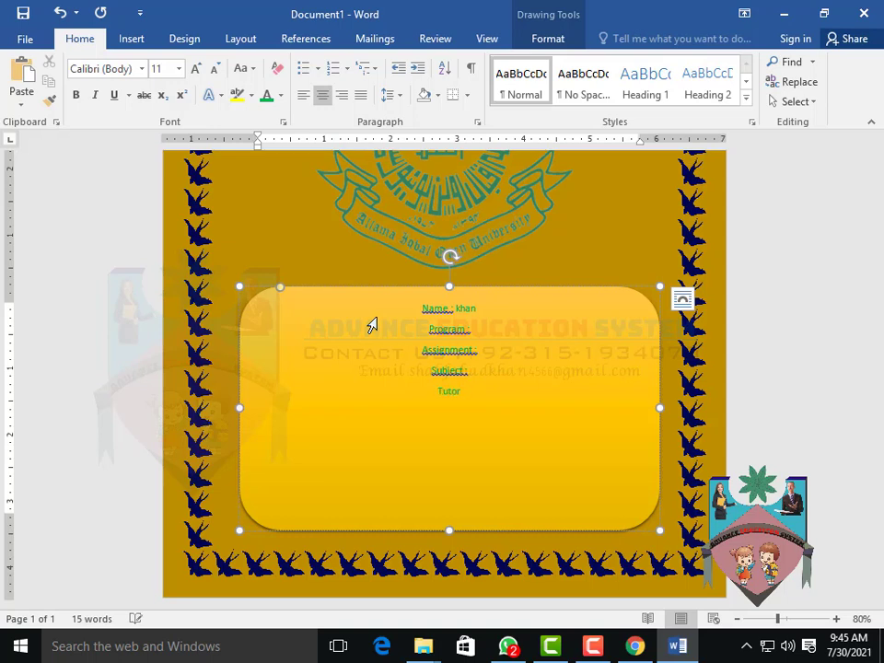
pyautogui.write(':')
pyautogui.press('Return')
pyautogui.write('Date')
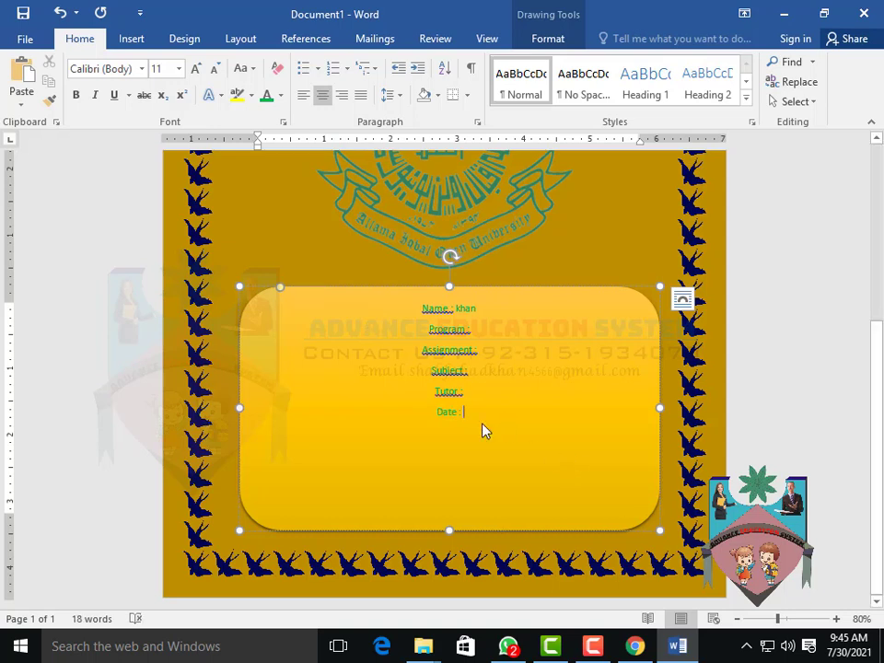
# Enlarge all six detail lines in the gold box to 22 pt
pyautogui.moveTo(485, 430); pyautogui.dragTo(408, 319)
pyautogui.click(196, 69)
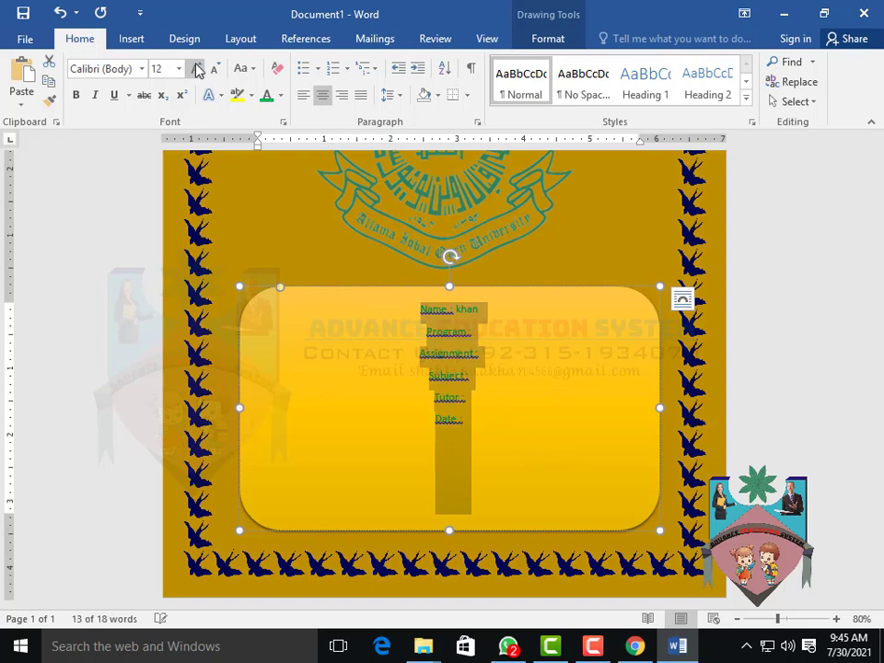
pyautogui.click(196, 69)
pyautogui.click(196, 69)
pyautogui.click(196, 69)
pyautogui.click(196, 69)
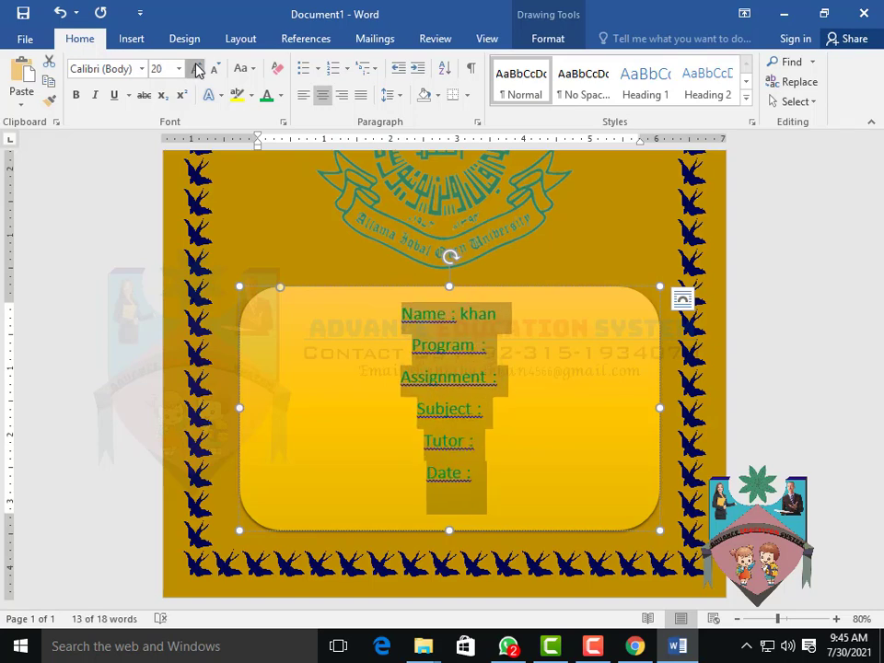
pyautogui.click(196, 69)
# Try left alignment on the detail lines and return them to centered
pyautogui.click(305, 98)
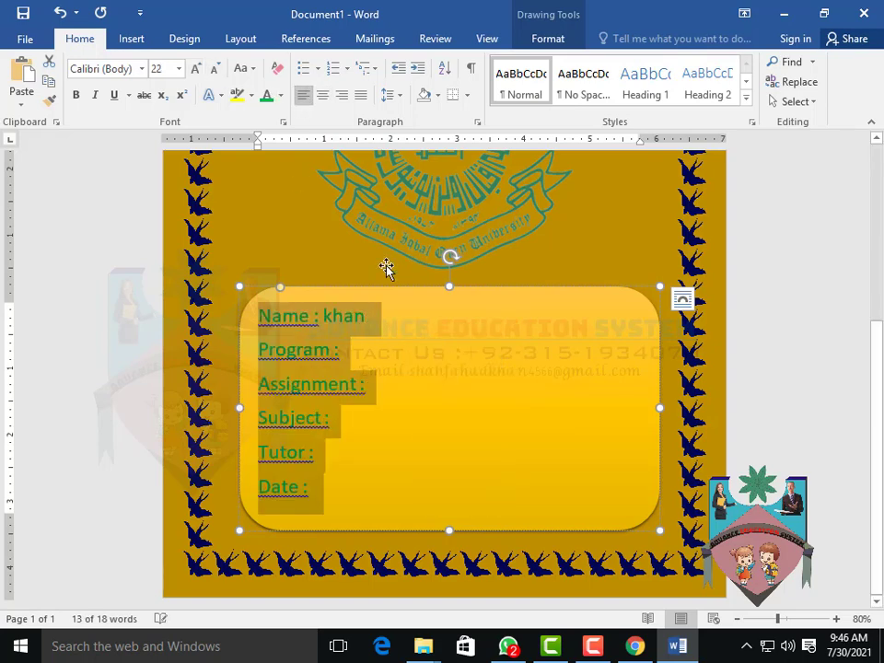
pyautogui.click(323, 96)
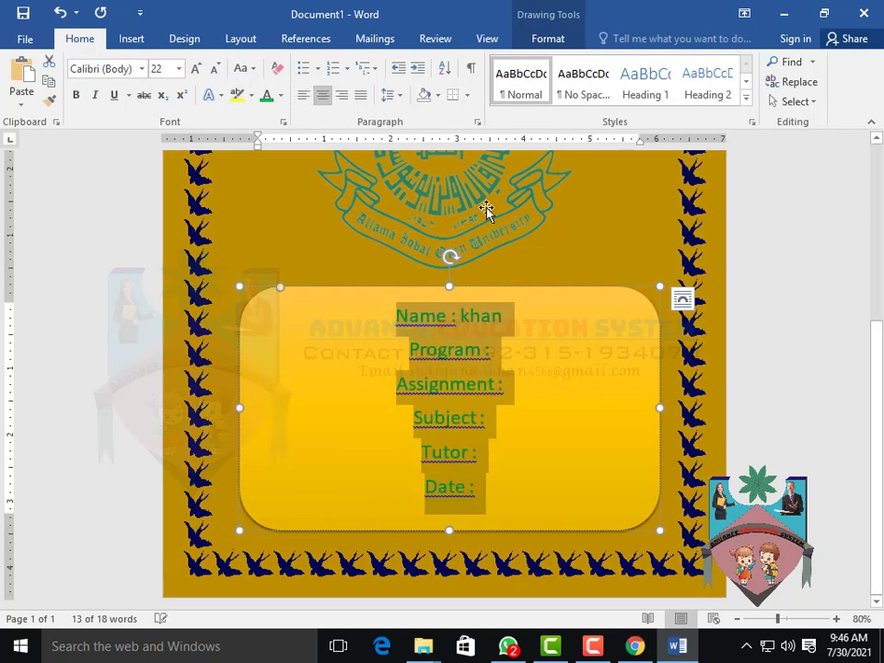
pyautogui.click(534, 393)
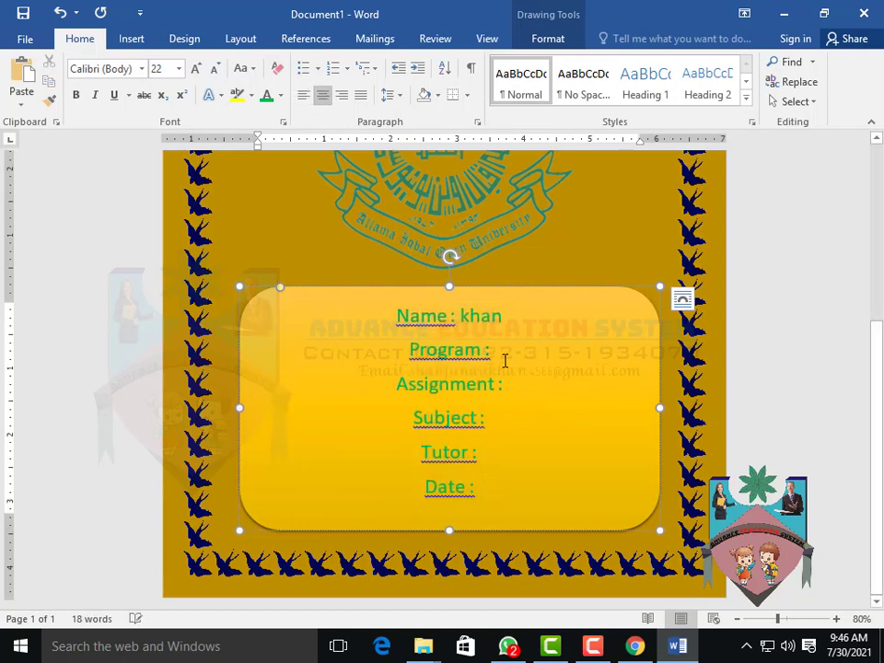
# Fill in Program "lkkkkkk", Assignment "jhsdhgds", Subject "sdjhgdsjh", a placeholder tutor name, and Date "02-02-2021"
pyautogui.click(504, 360)
pyautogui.write('lkkkkkk')
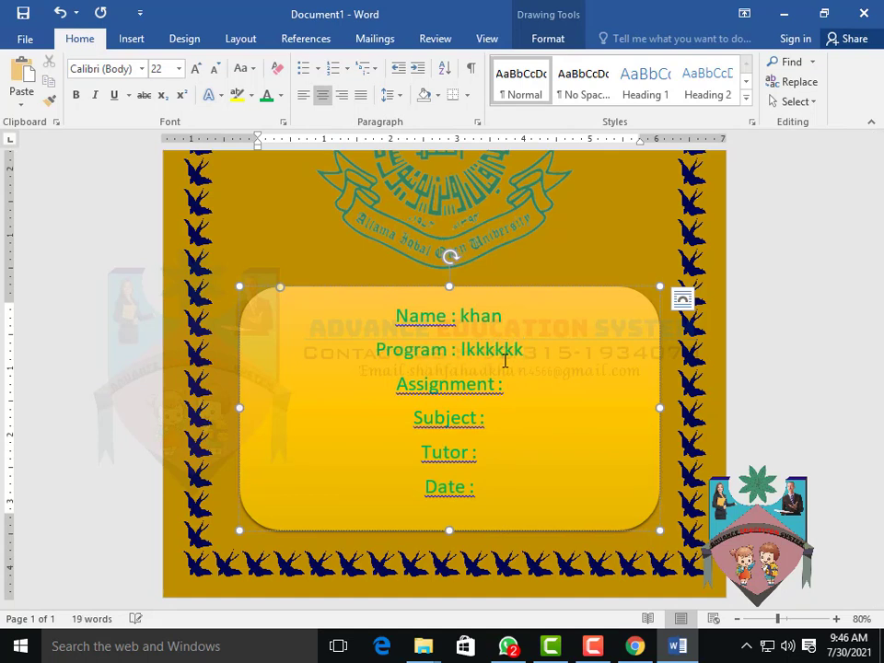
pyautogui.press('Down')
pyautogui.write('jhsdhgds')
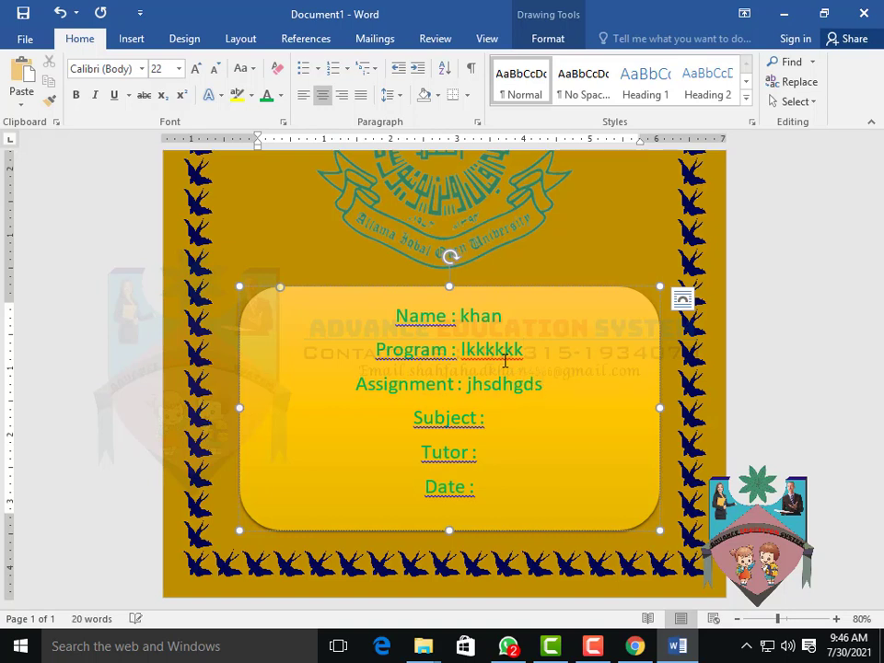
pyautogui.press('Down')
pyautogui.write('sdjhgdsjh')
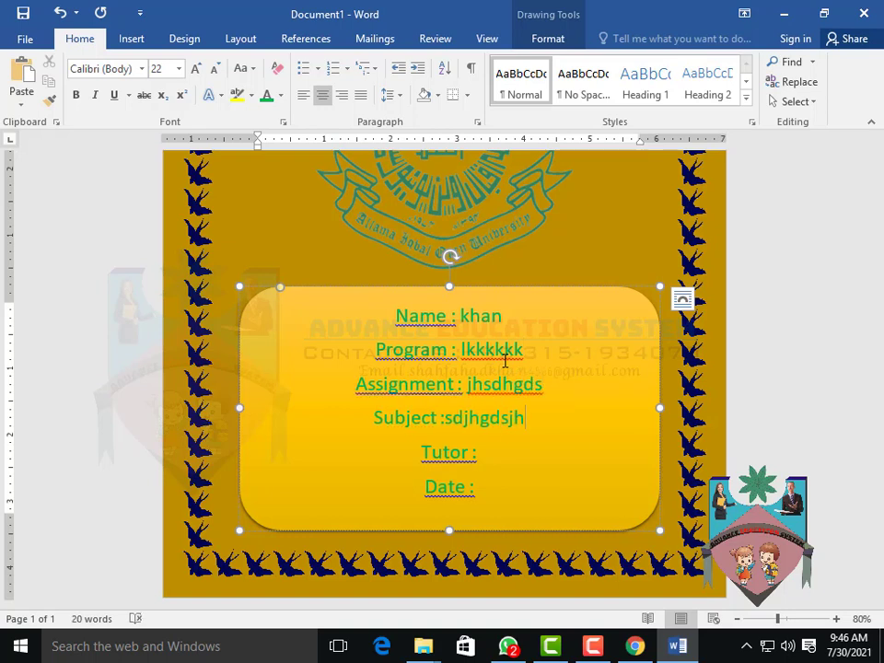
pyautogui.press('Down')
pyautogui.write('hsgjdsd Date : ')
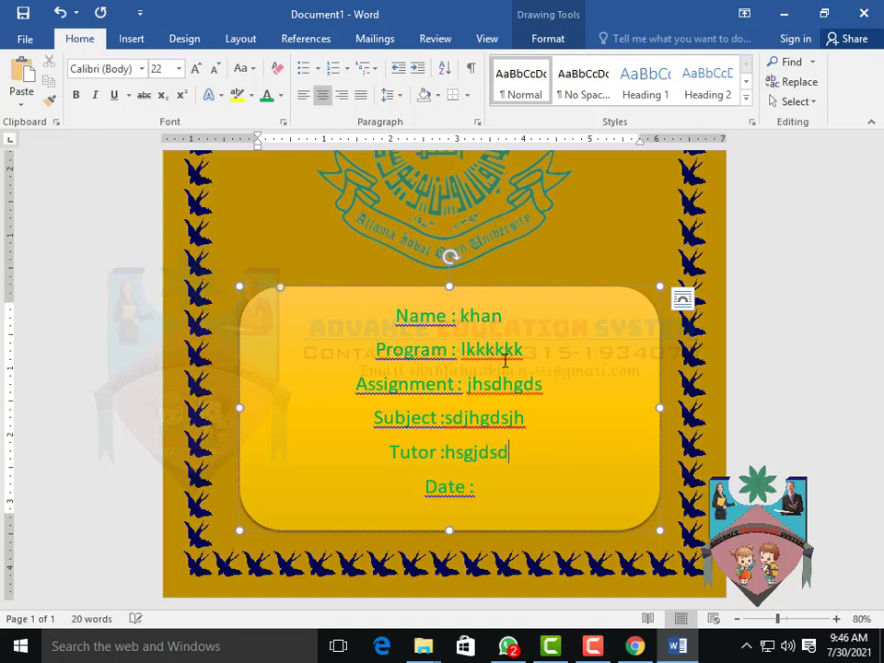
pyautogui.write('02-02-')
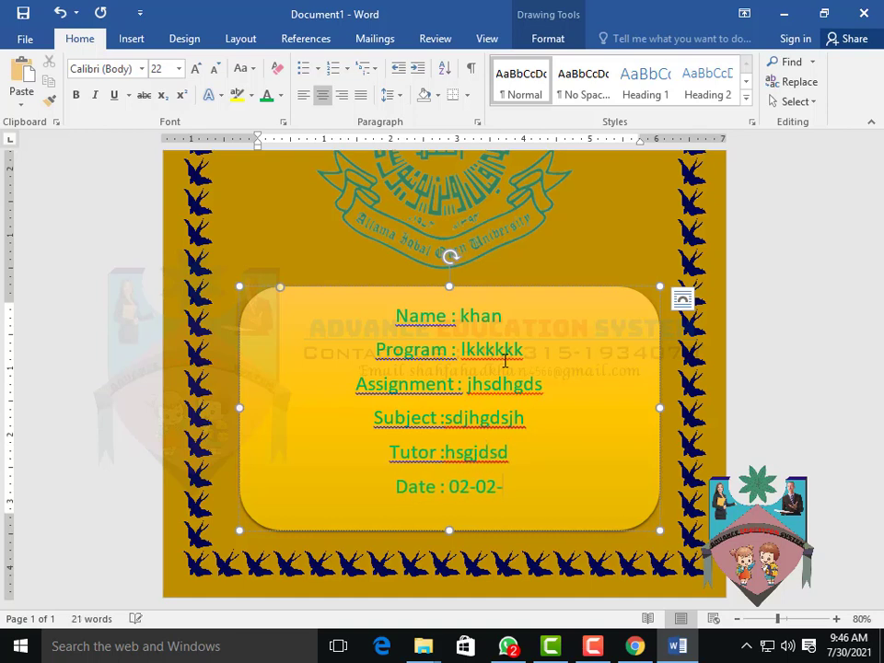
pyautogui.write('2021')
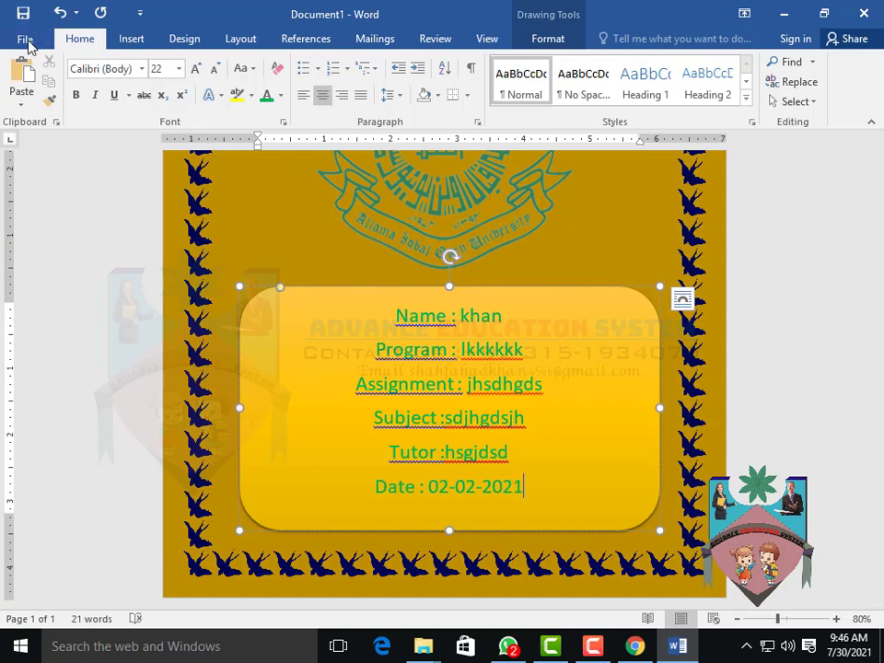
# Save the document to the Desktop as a Word document named "cover page" and close Word
pyautogui.click(26, 40)
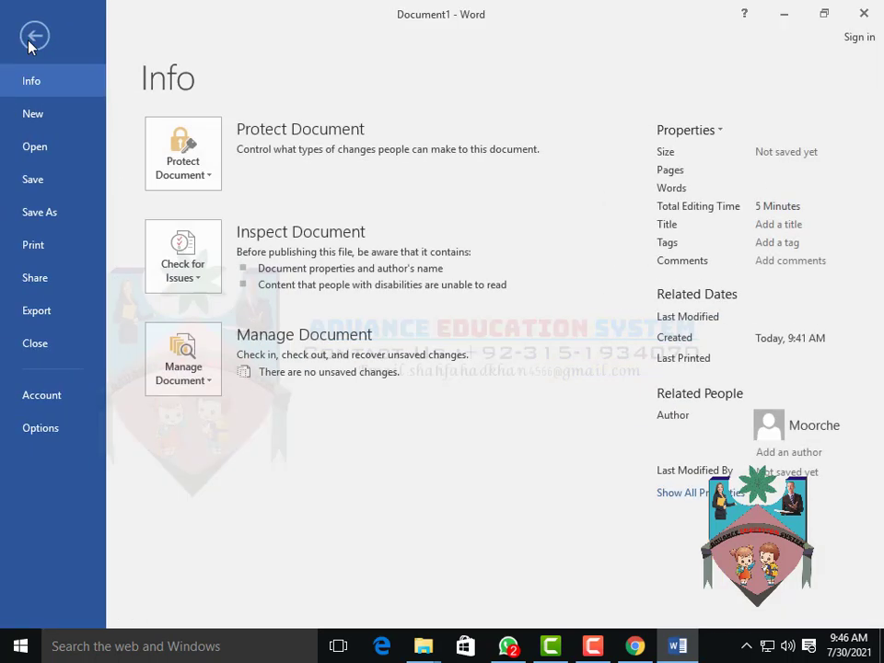
pyautogui.click(35, 180)
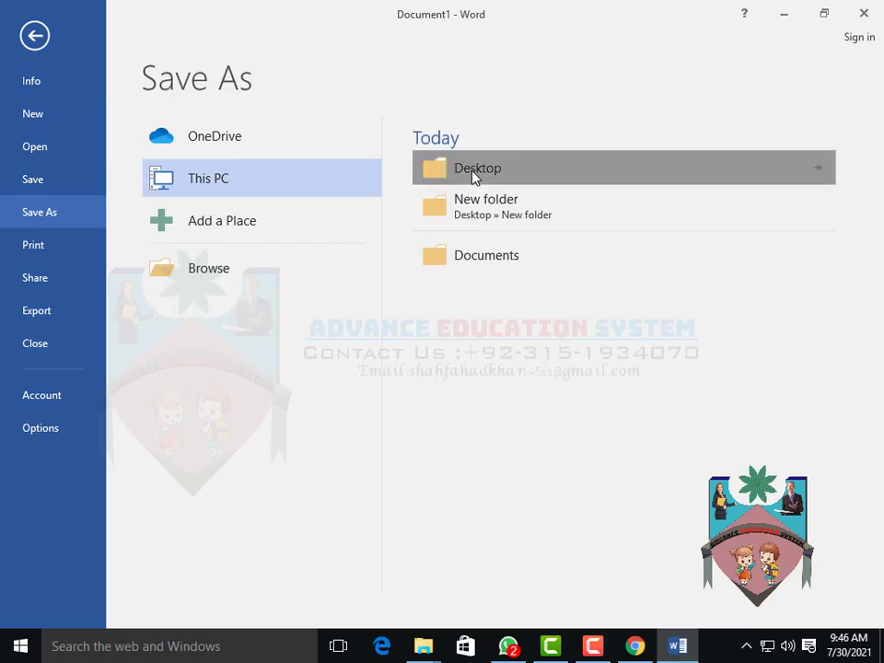
pyautogui.click(474, 170)
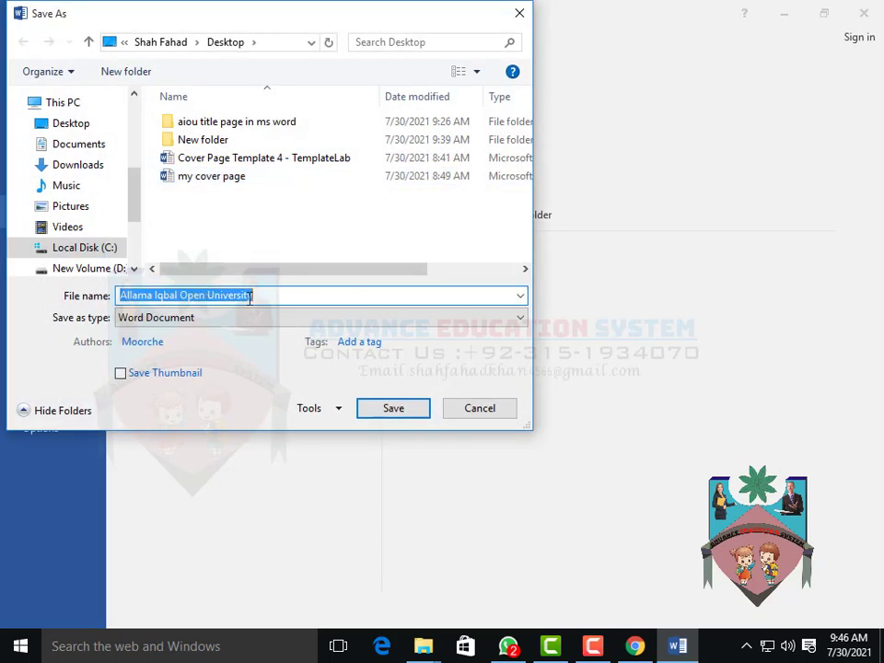
pyautogui.write('co')
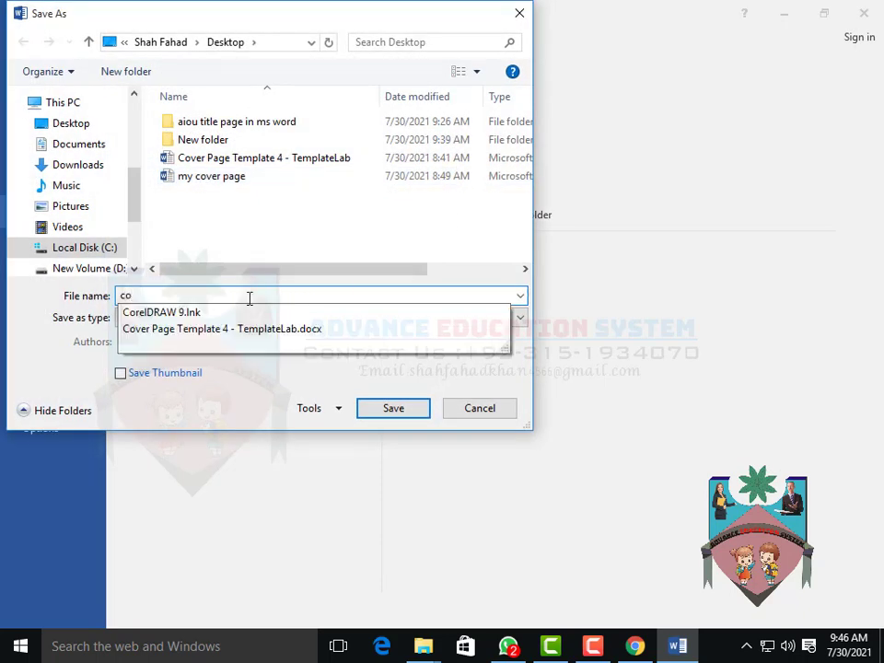
pyautogui.write('ver')
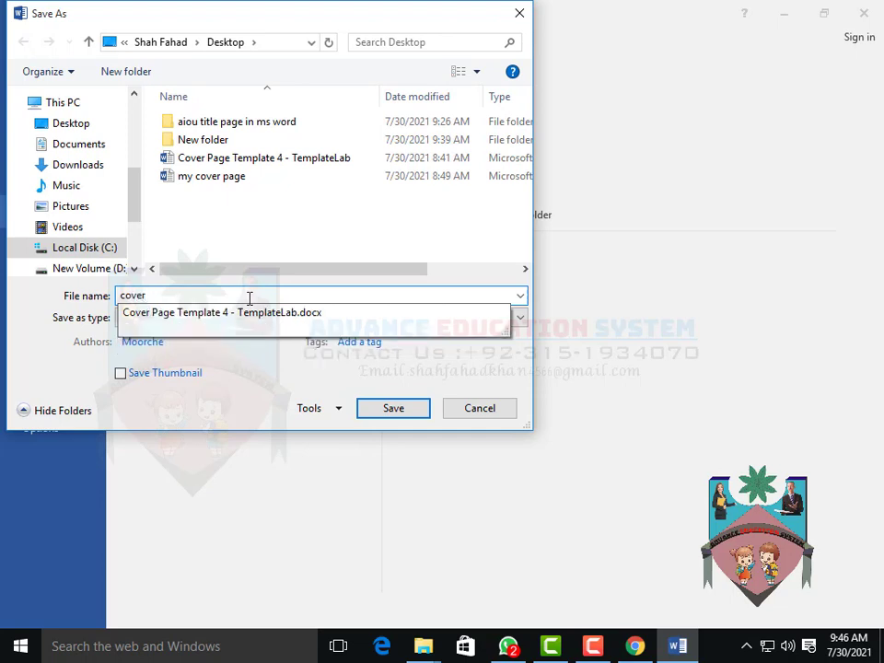
pyautogui.write(' page')
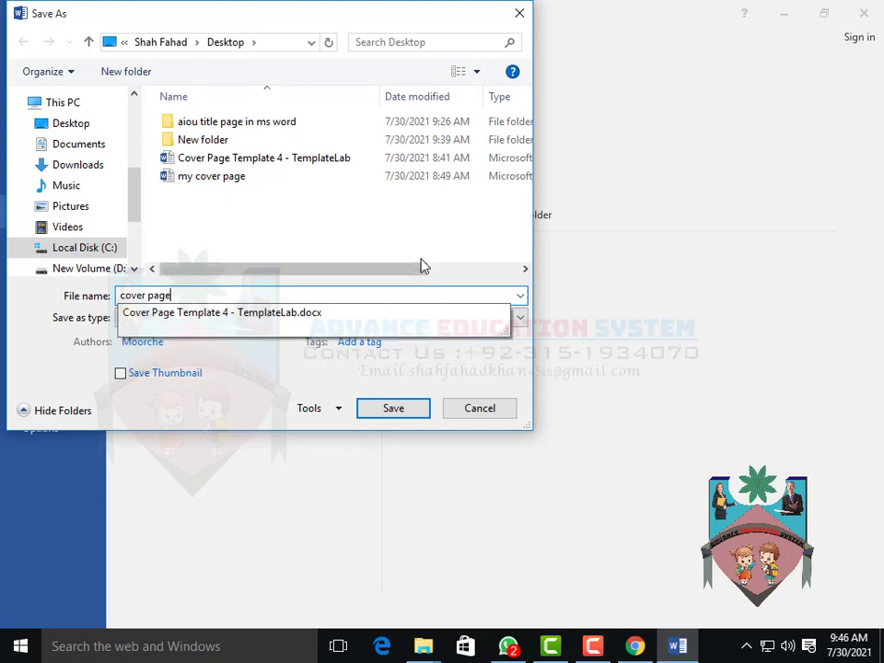
pyautogui.click(378, 410)
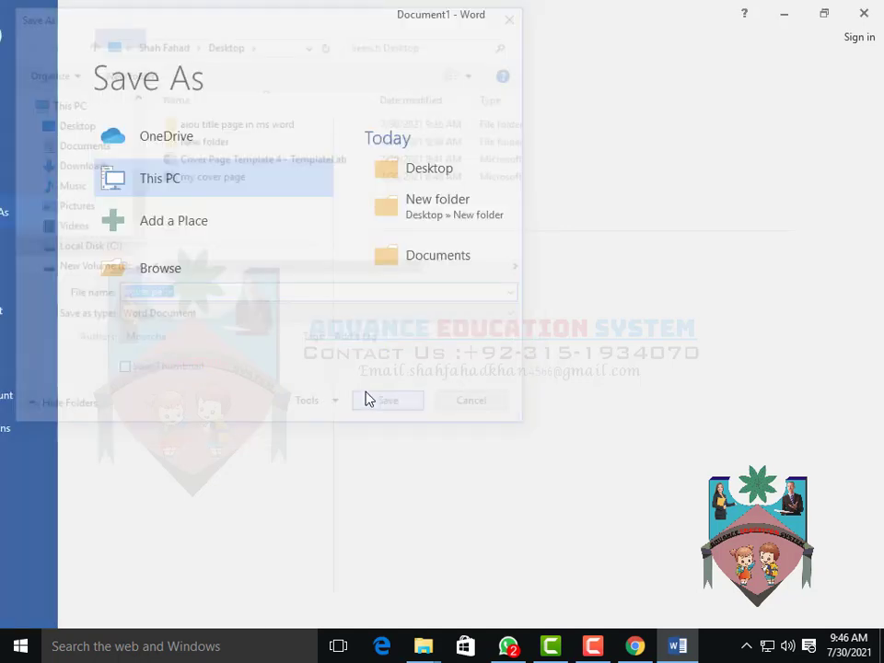
pyautogui.click(862, 13)
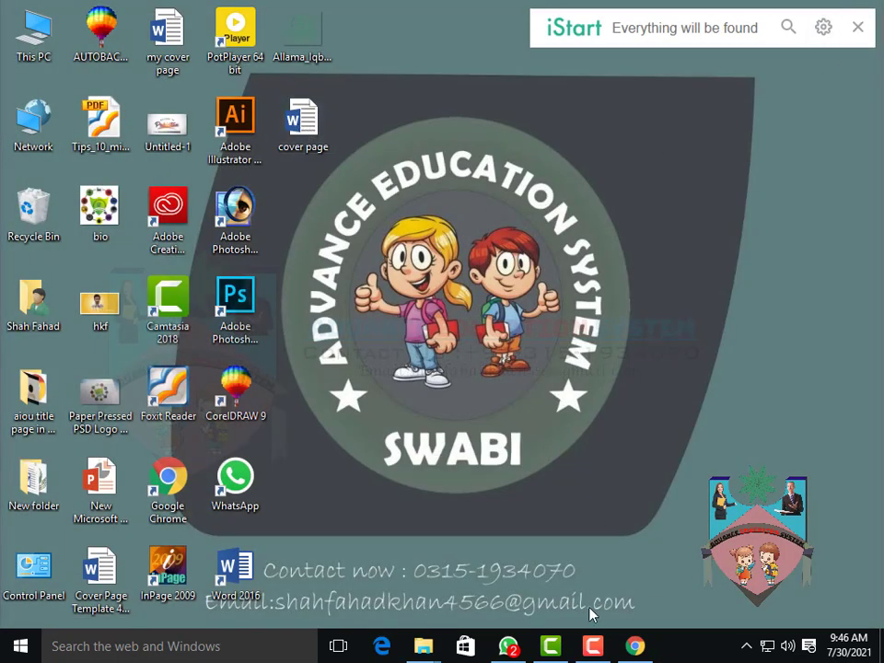
pyautogui.click(591, 645)
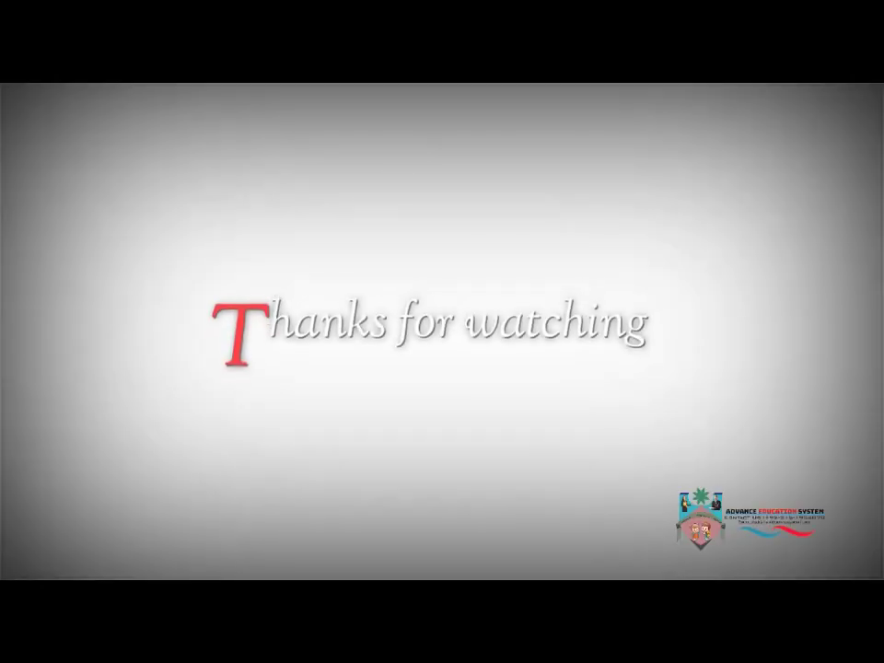